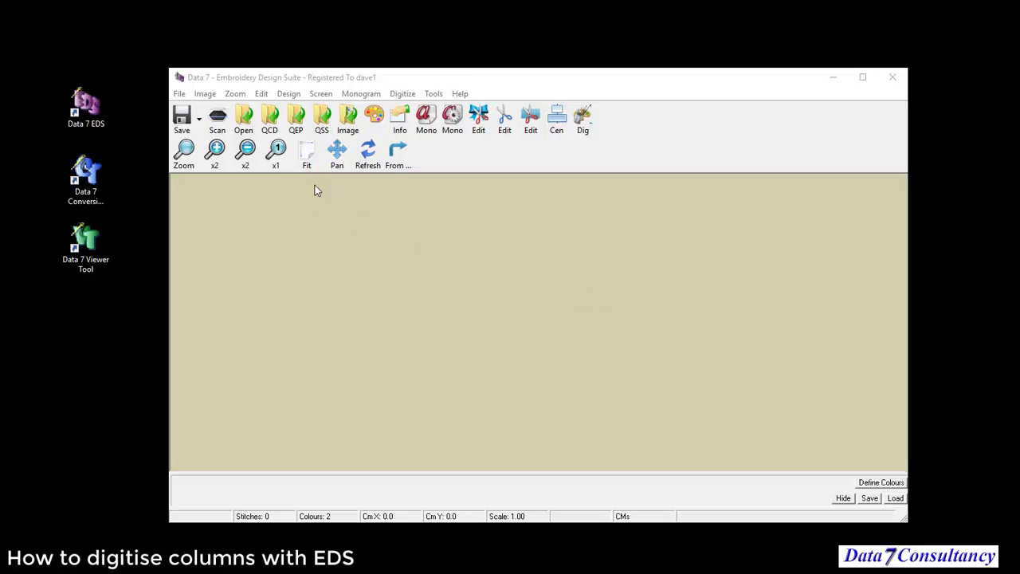
left_click(205, 93)
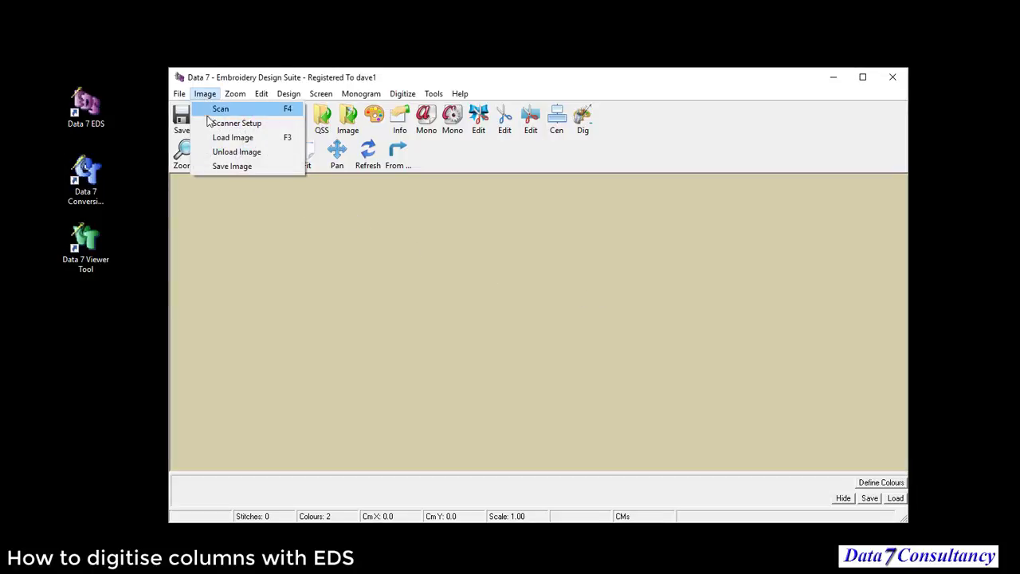
left_click(235, 138)
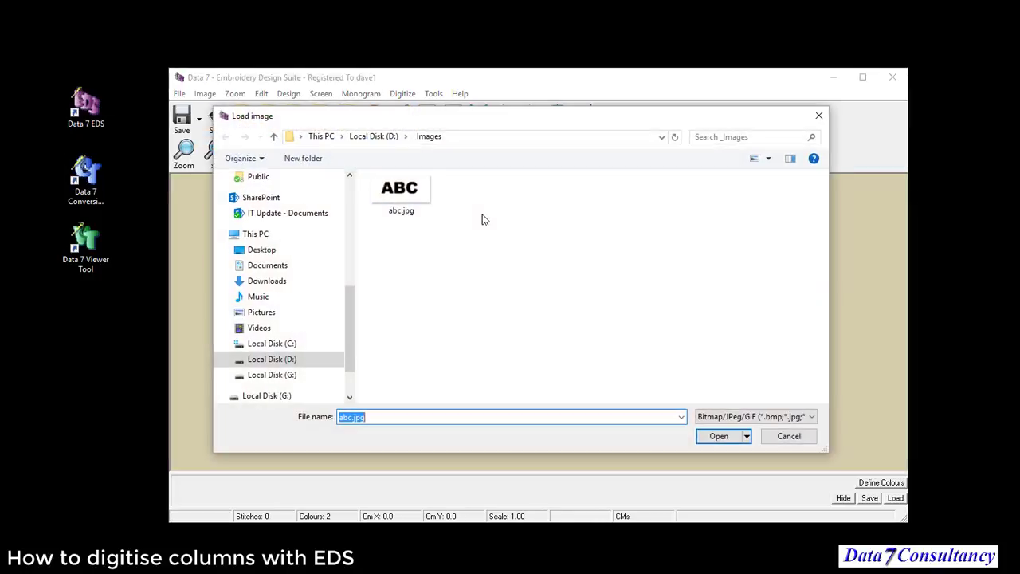
left_click(404, 196)
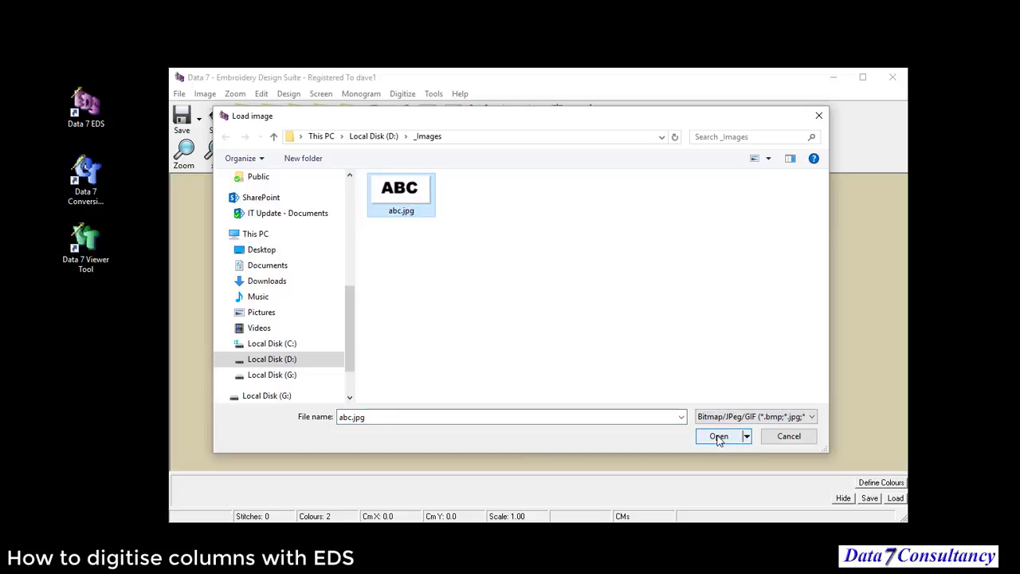
left_click(768, 441)
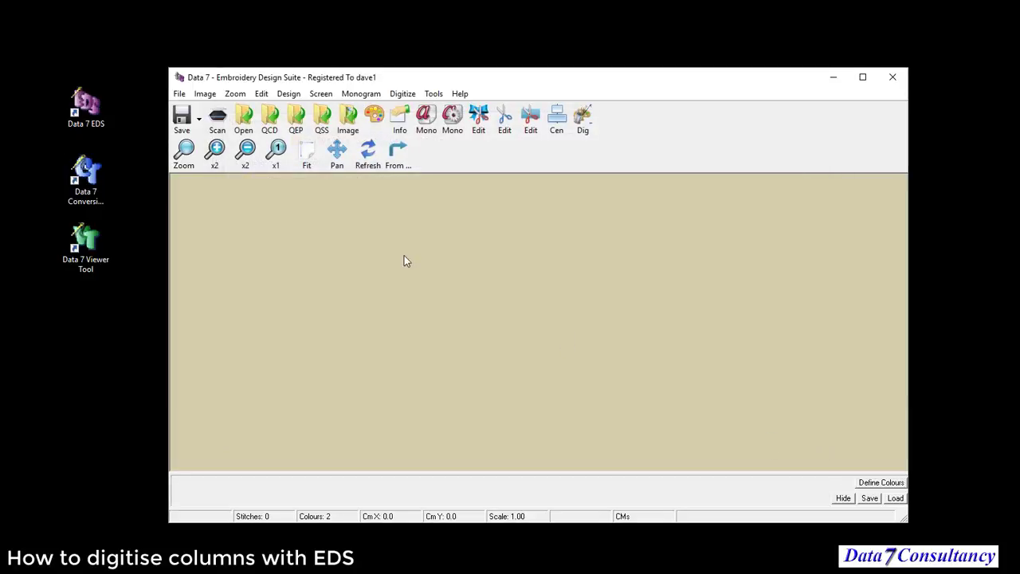
- Load the image abc.jpg from the _Images folder as the digitizing backdrop
left_click(207, 96)
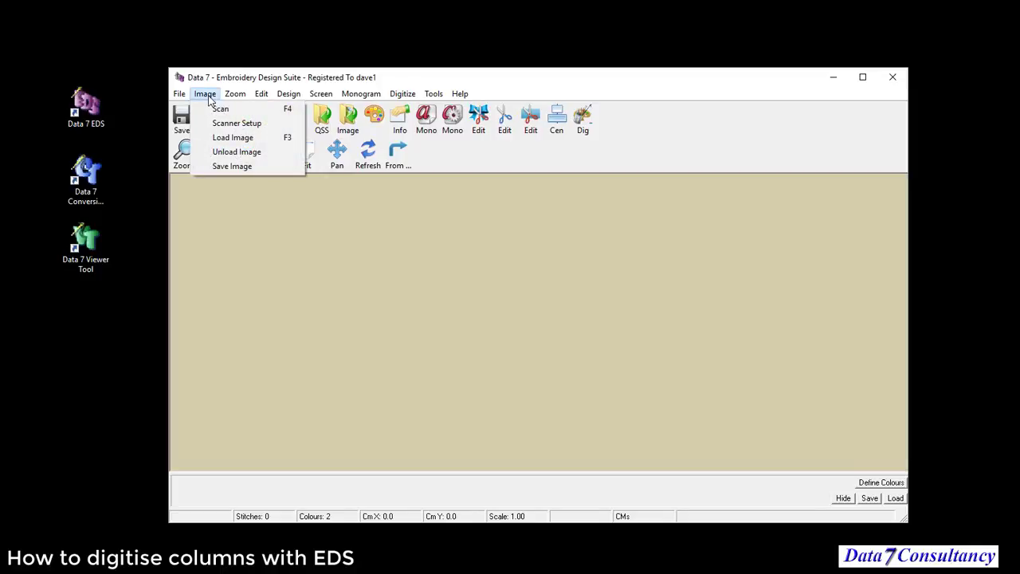
left_click(239, 141)
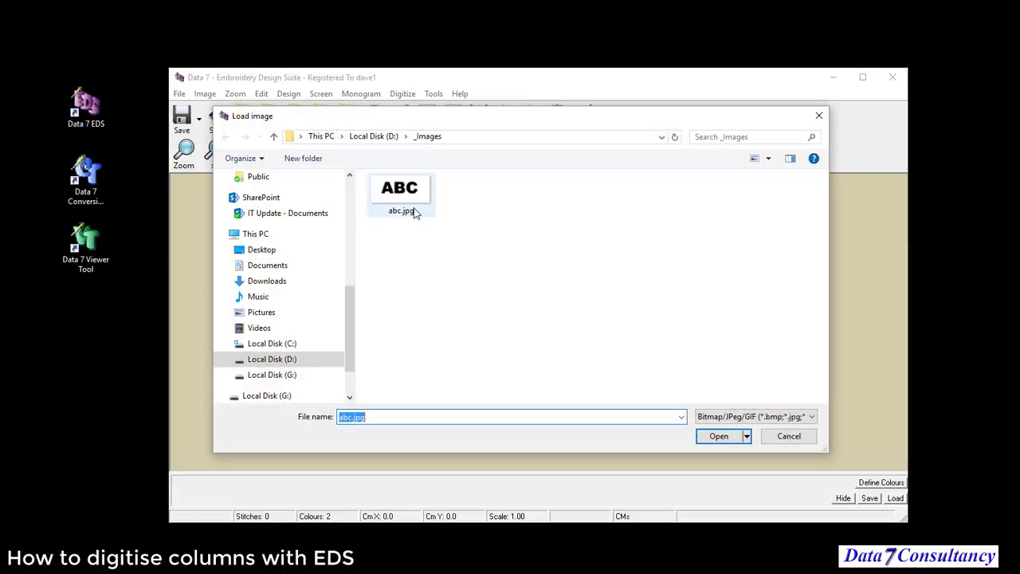
left_click(411, 199)
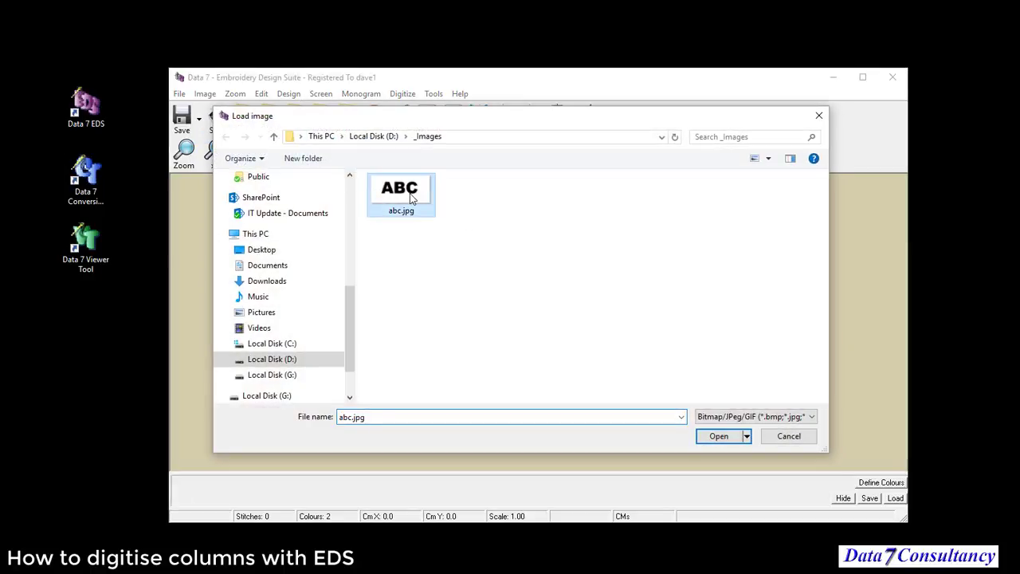
left_click(719, 437)
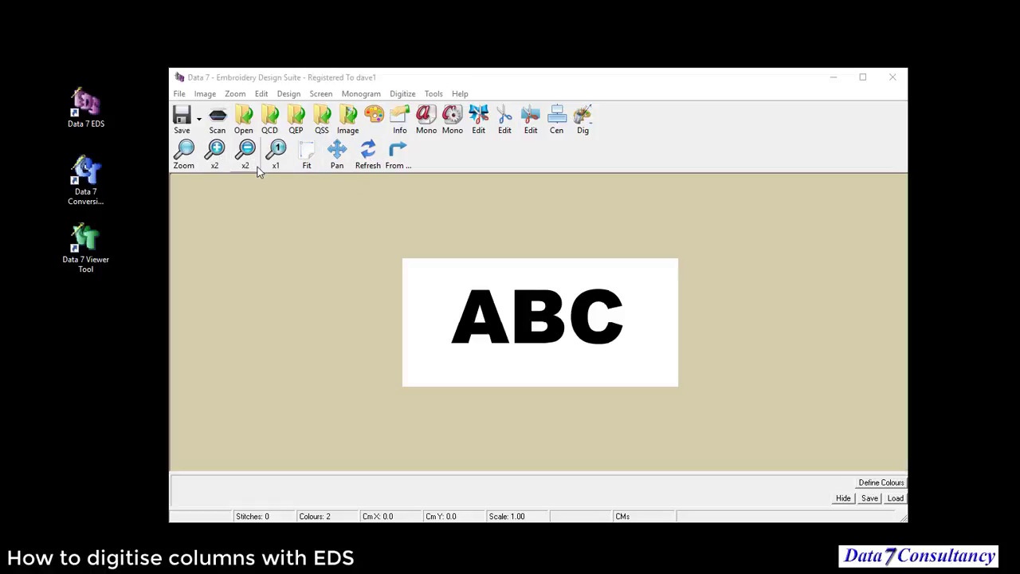
left_click(308, 156)
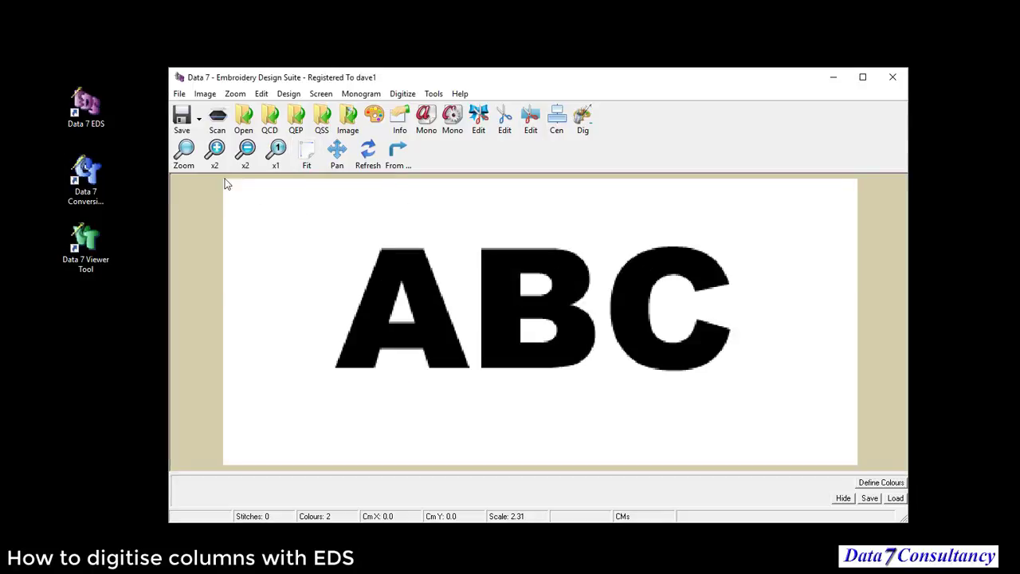
left_click(185, 156)
left_click_drag(309, 234, 488, 383)
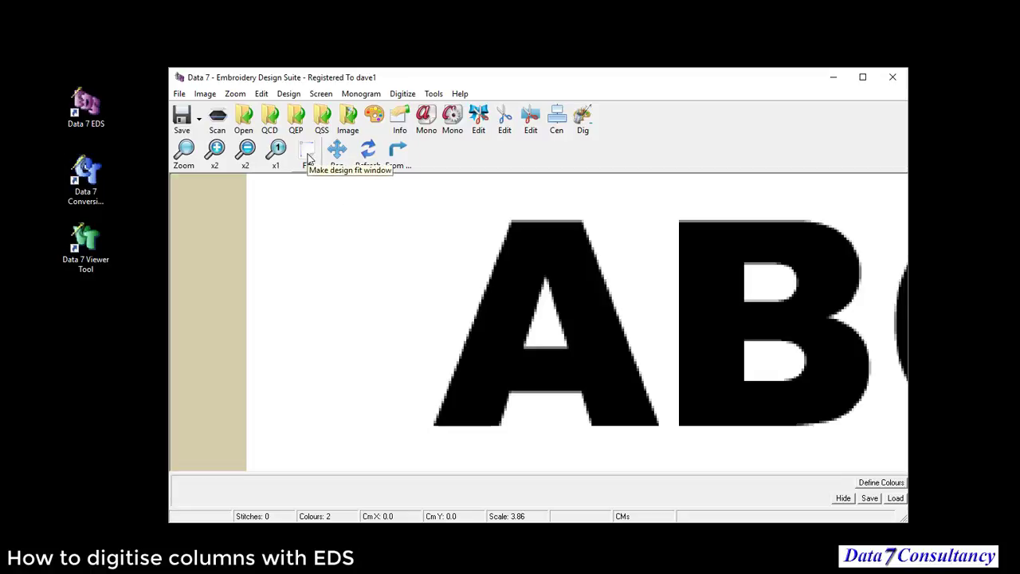
left_click(277, 151)
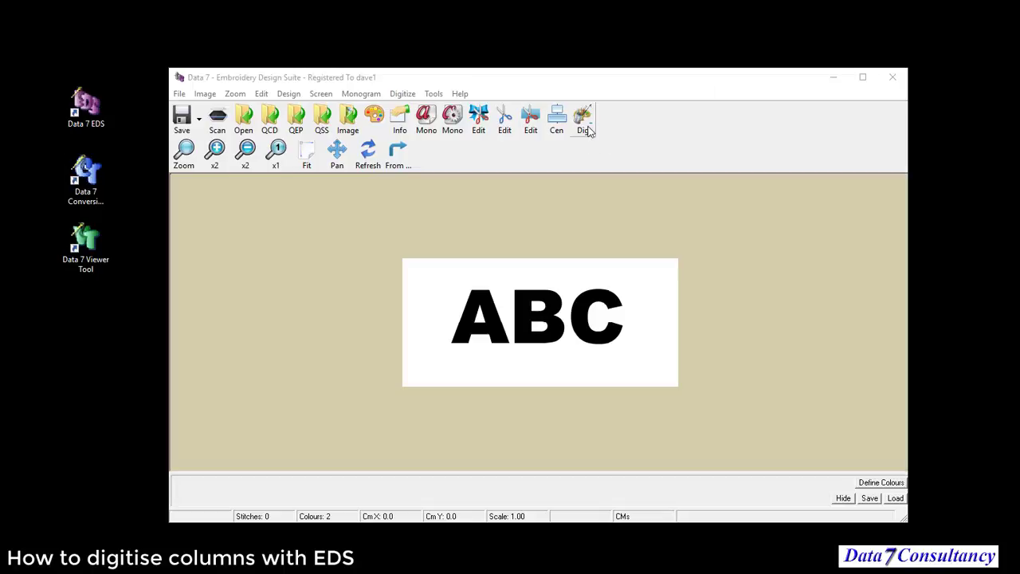
- Start a digitizing session and accept green as the thread colour
left_click(402, 94)
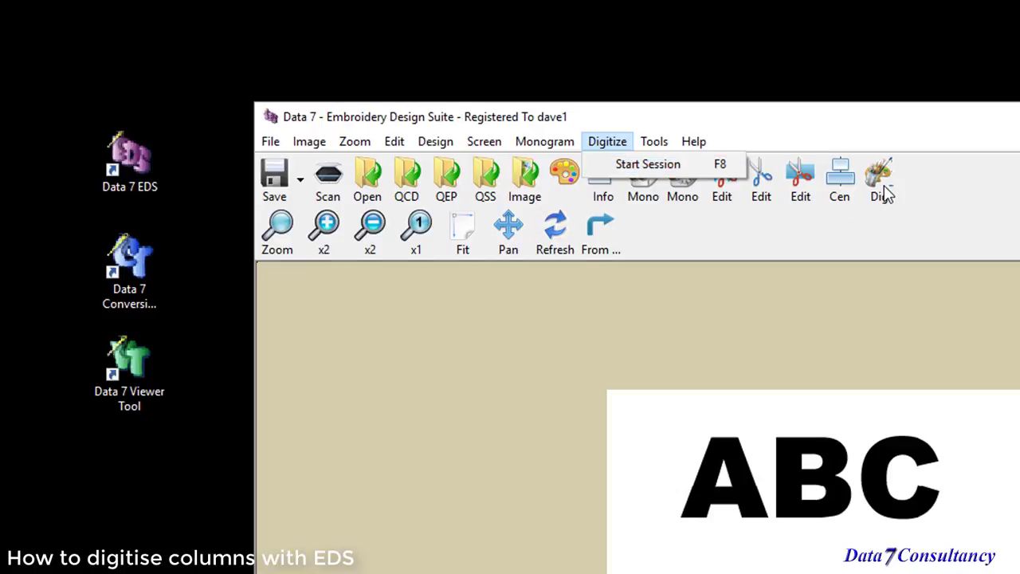
left_click(870, 274)
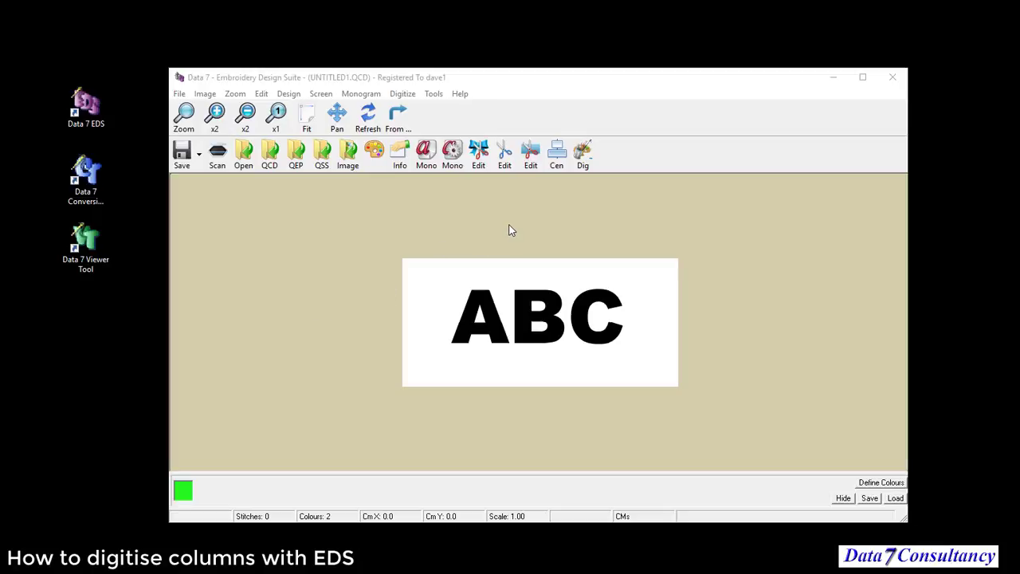
left_click(583, 156)
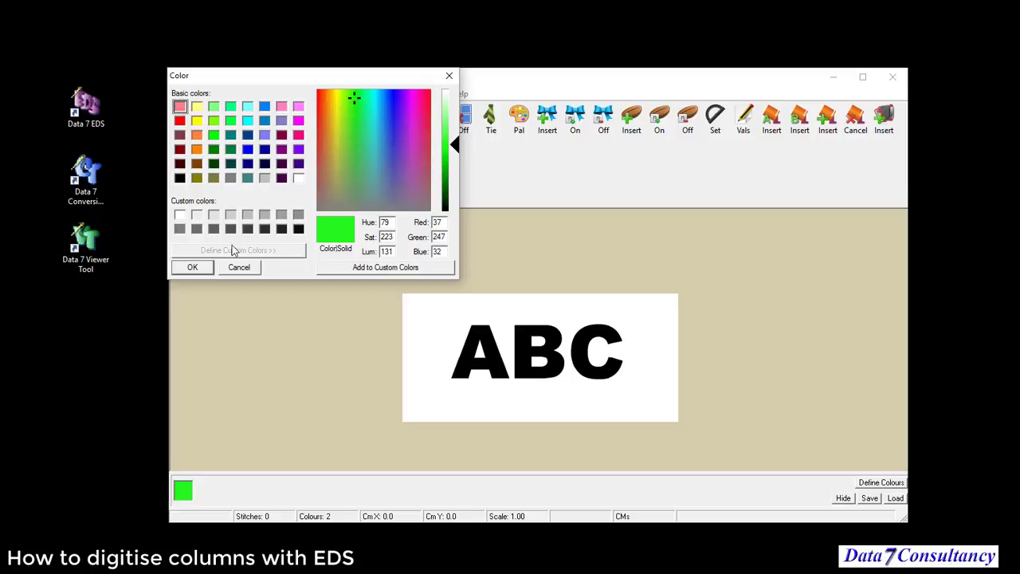
left_click(202, 267)
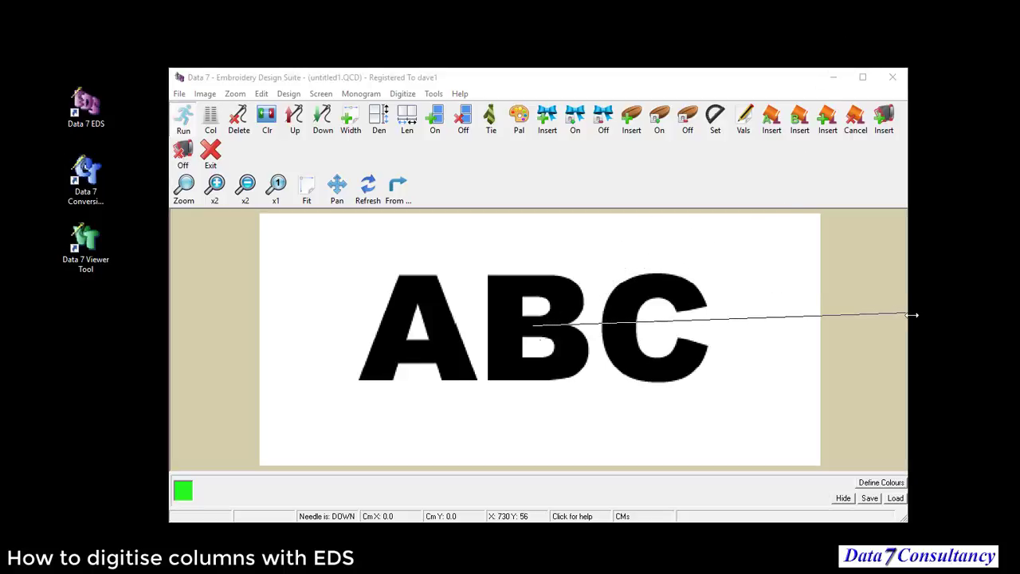
- Widen the application window on both sides and fit the ABC image to it
left_click_drag(908, 316, 954, 316)
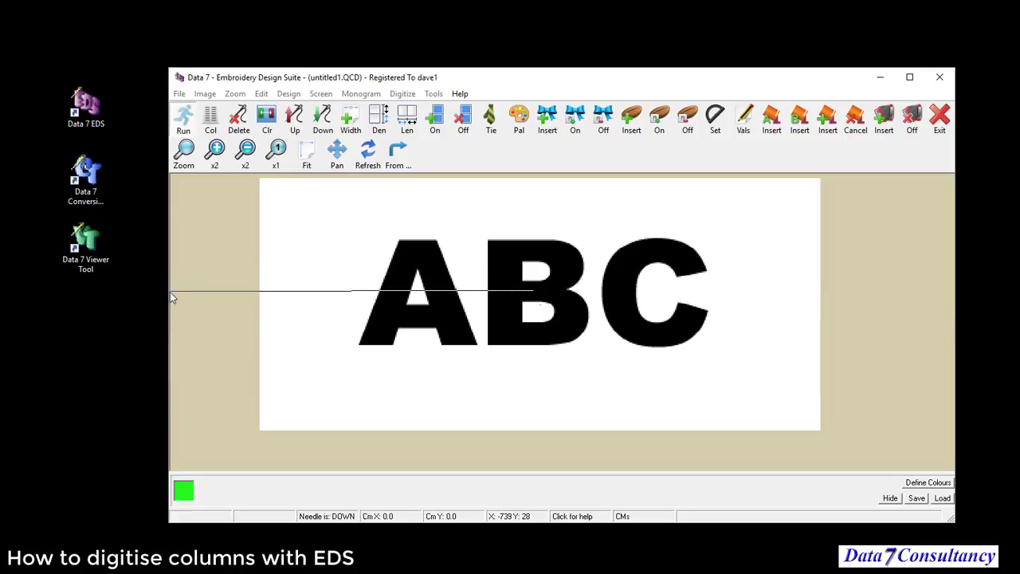
left_click_drag(169, 292, 137, 291)
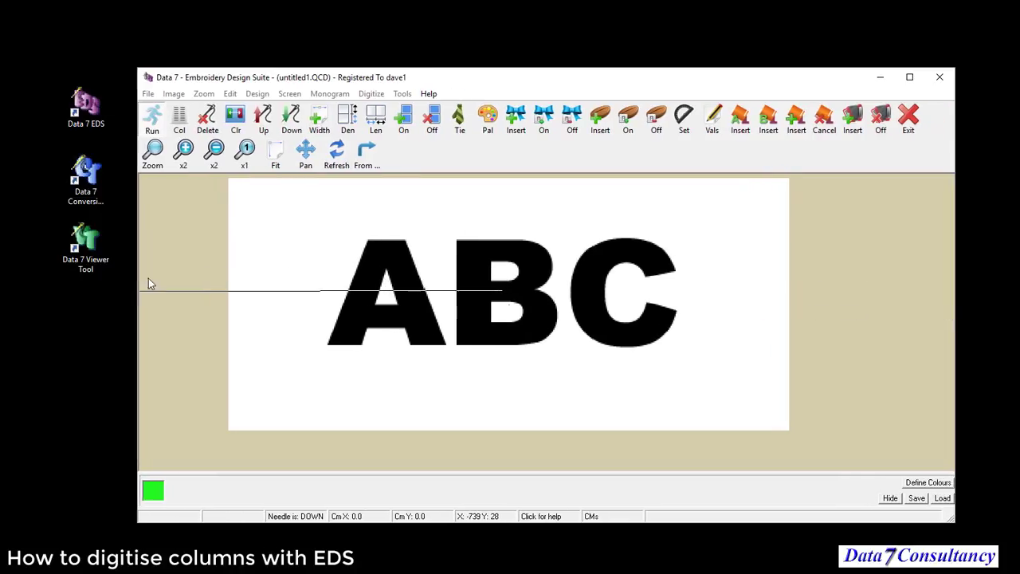
left_click(277, 157)
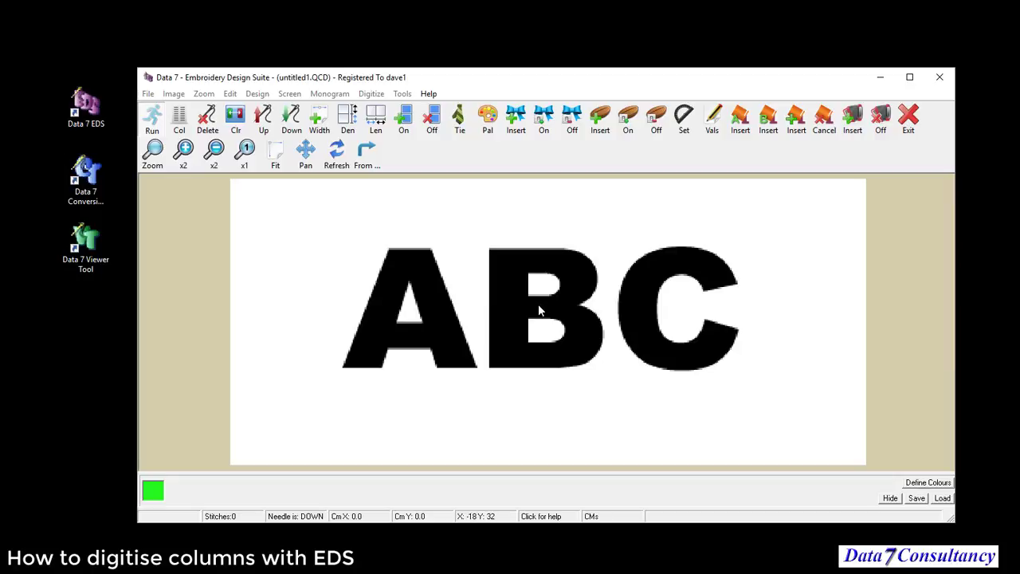
- Jump with the needle raised from the design centre to the foot of the A's left leg, and lower the needle
left_click(538, 304)
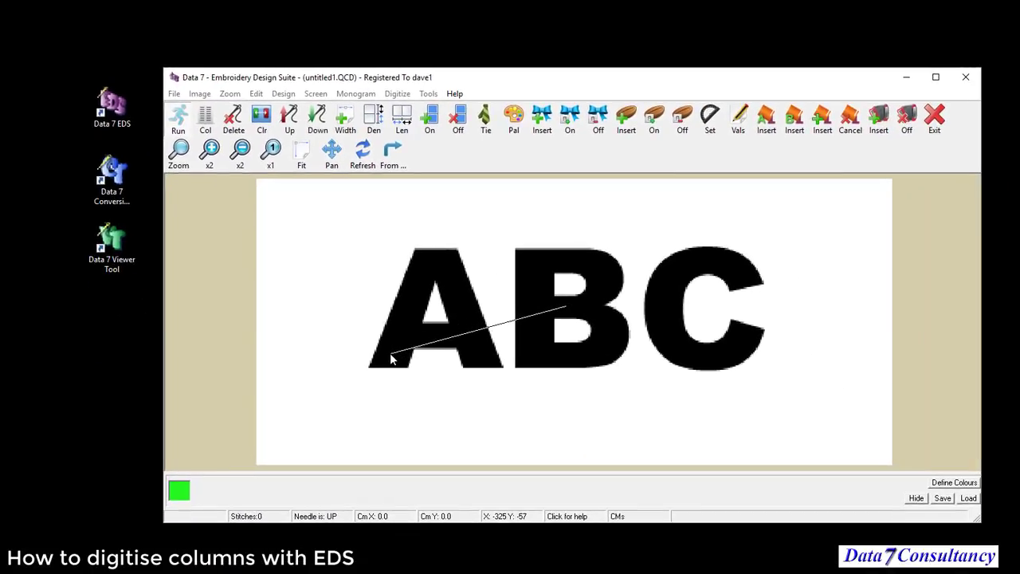
left_click(391, 355)
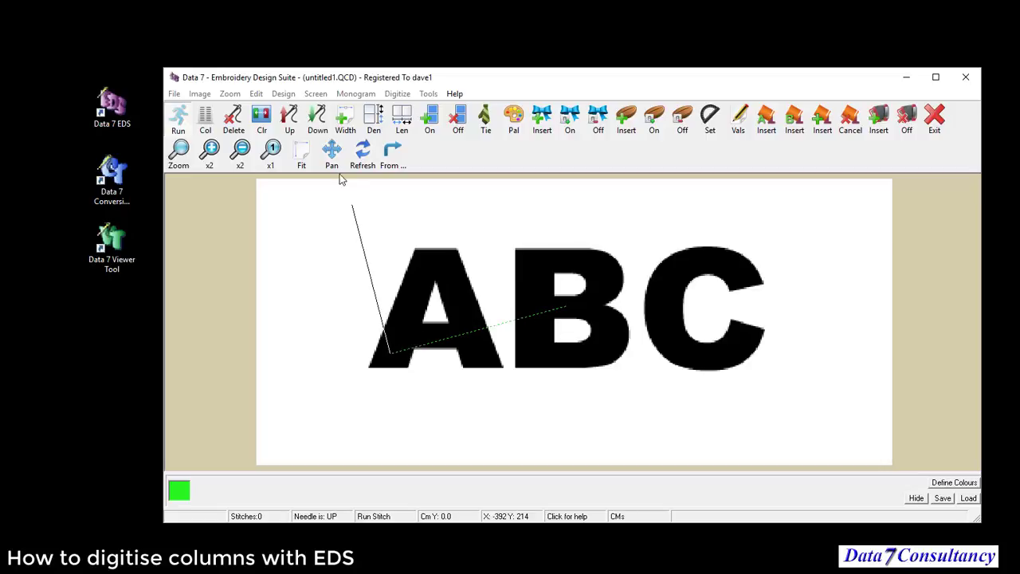
left_click(317, 119)
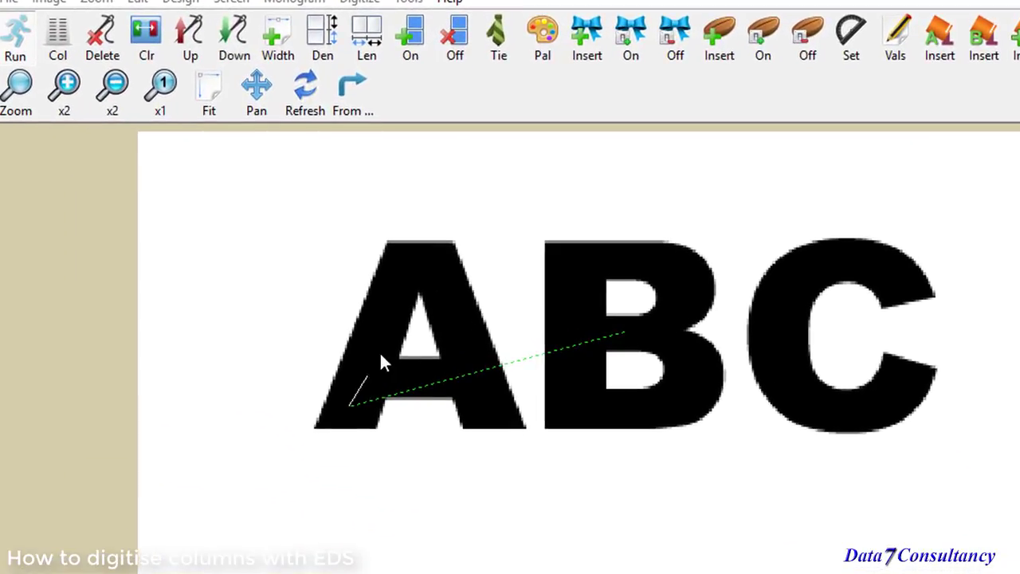
- Lay run stitches up the A's left leg, over the top, down the right leg, and back and forth along the crossbar
left_click(405, 259)
left_click(439, 260)
left_click(488, 408)
left_click(468, 370)
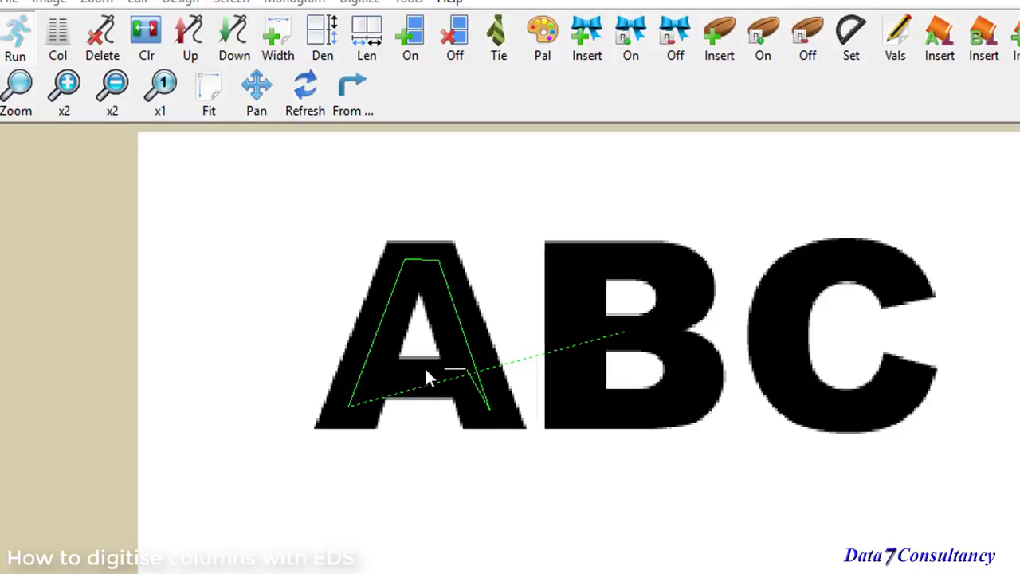
left_click(371, 370)
left_click(341, 418)
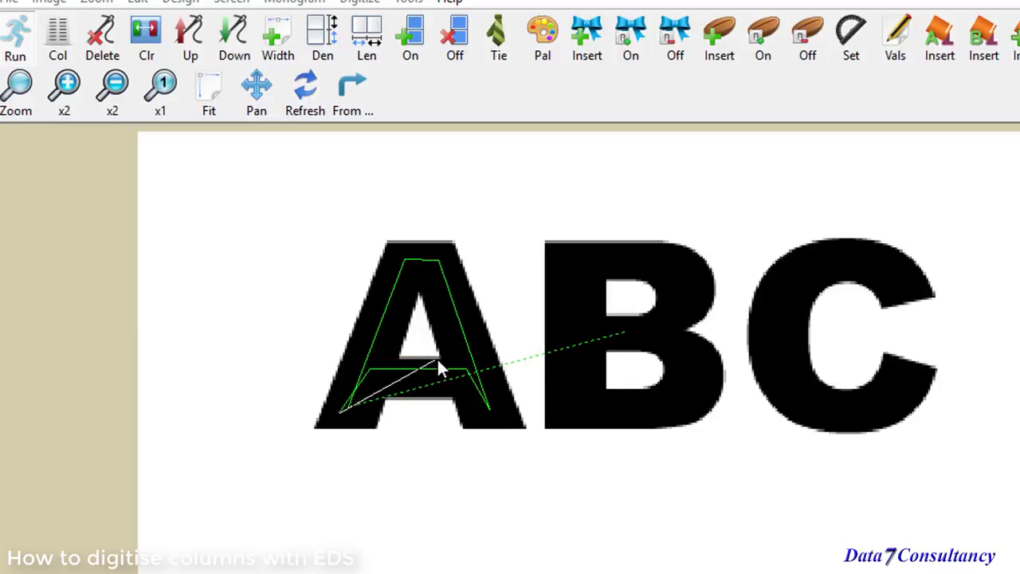
left_click(380, 378)
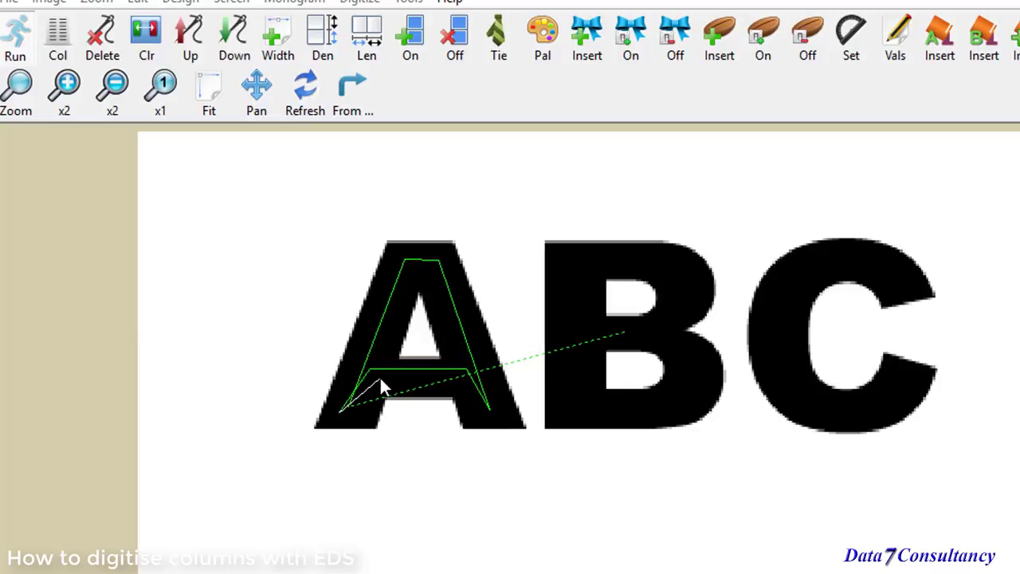
left_click(462, 375)
- Cover the A's crossbar with a column of stitches running from its right end to its left end
left_click(20, 97)
left_click_drag(265, 200, 550, 460)
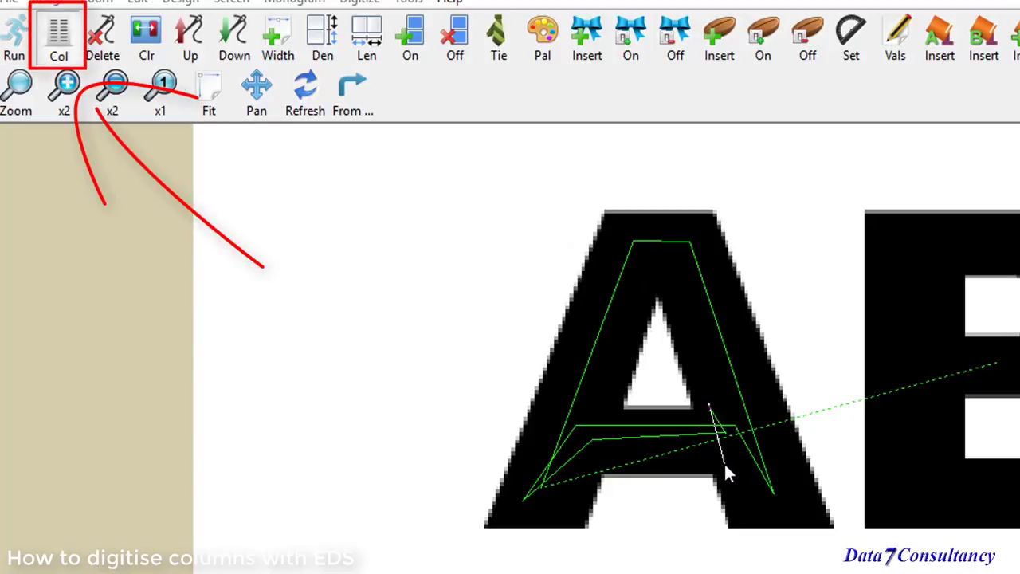
left_click(605, 404)
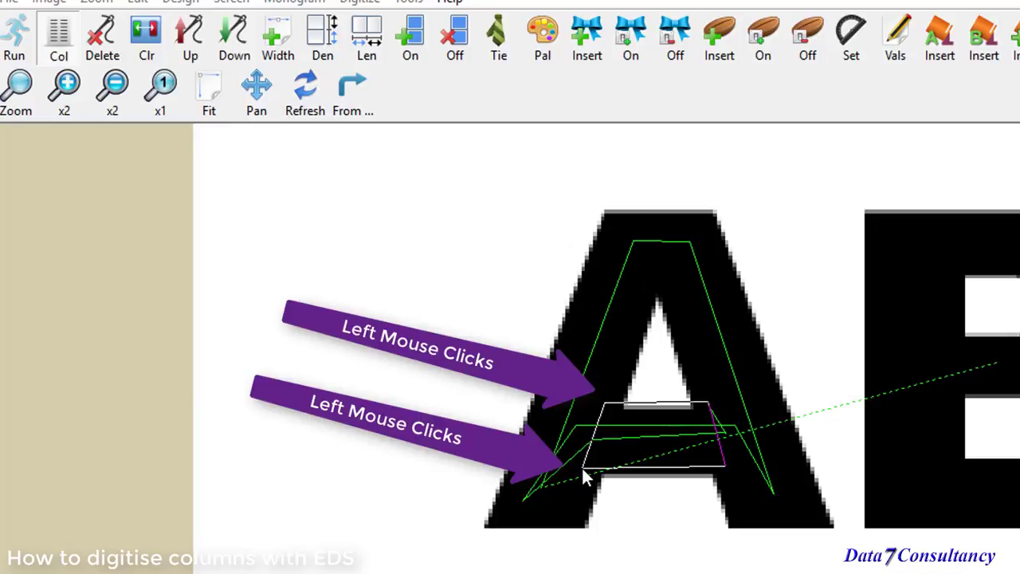
left_click(581, 465)
left_click(574, 464)
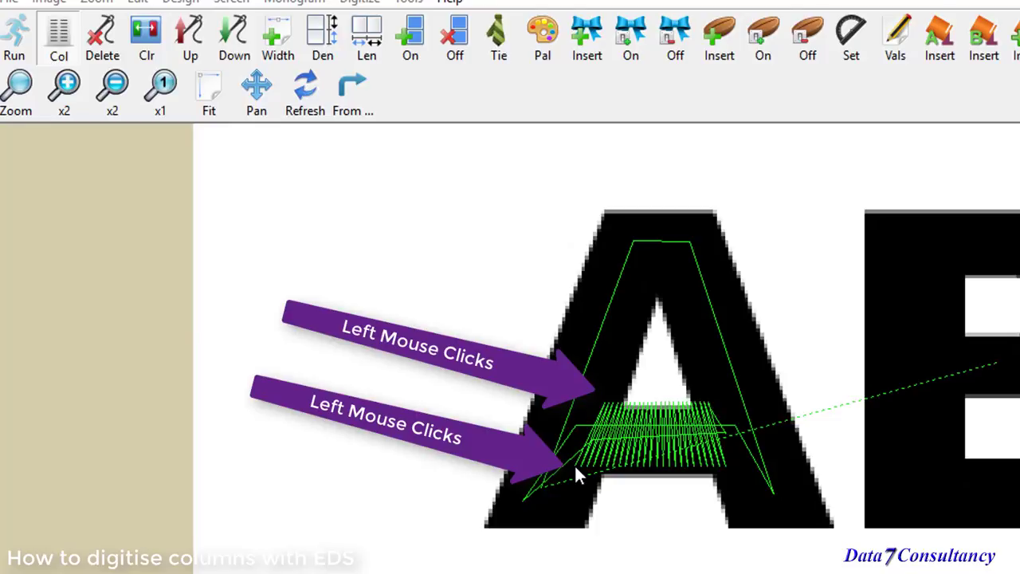
- Lay run stitches down to the A's left foot and cover the left leg with a column from foot to top
left_click(572, 419)
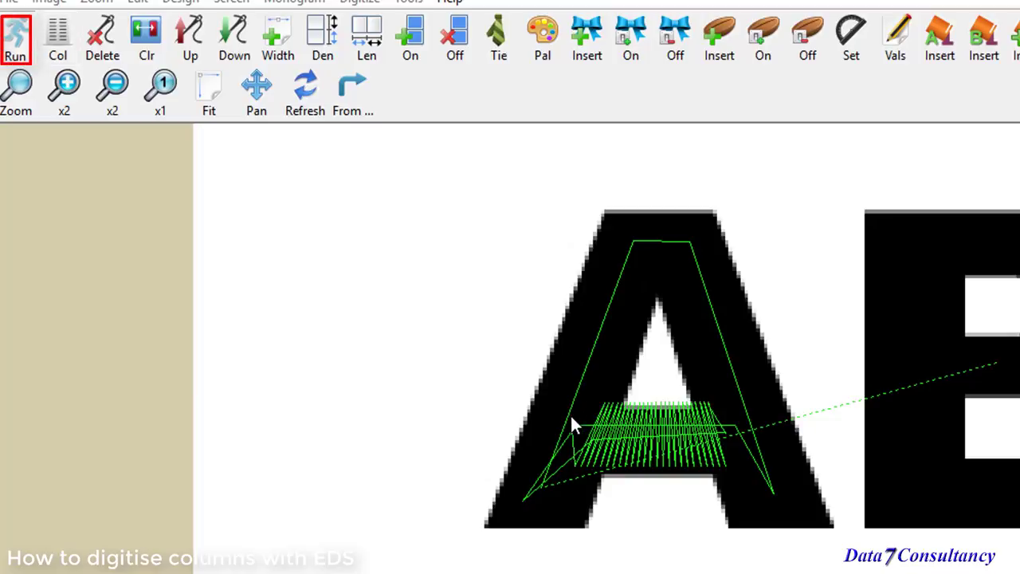
left_click(512, 508)
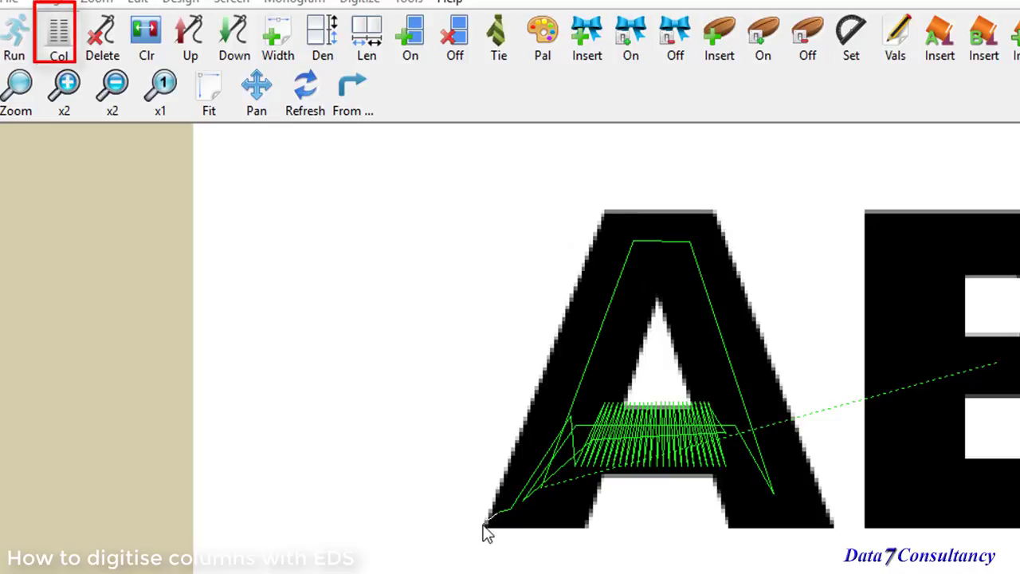
left_click(589, 530)
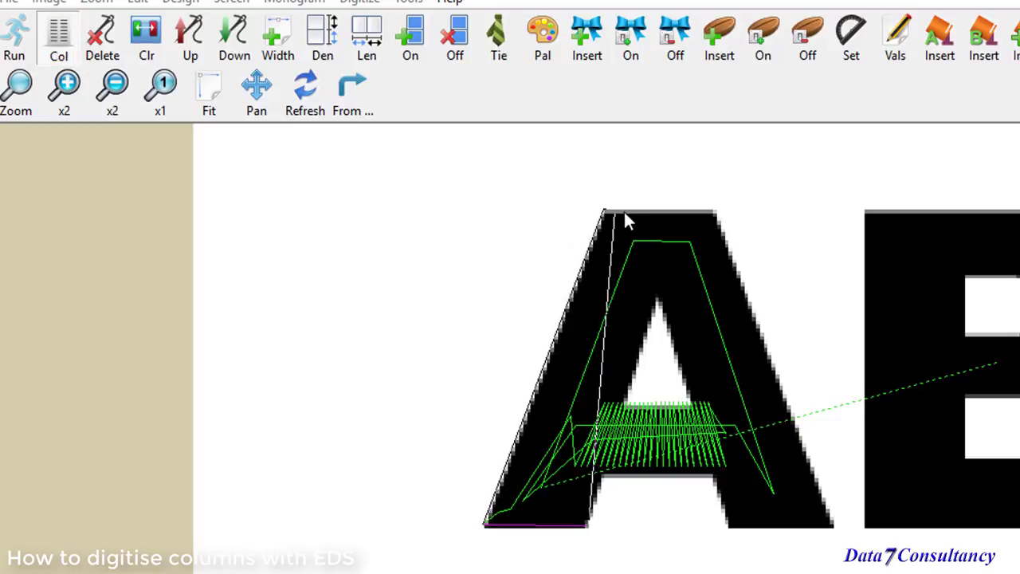
left_click(682, 211)
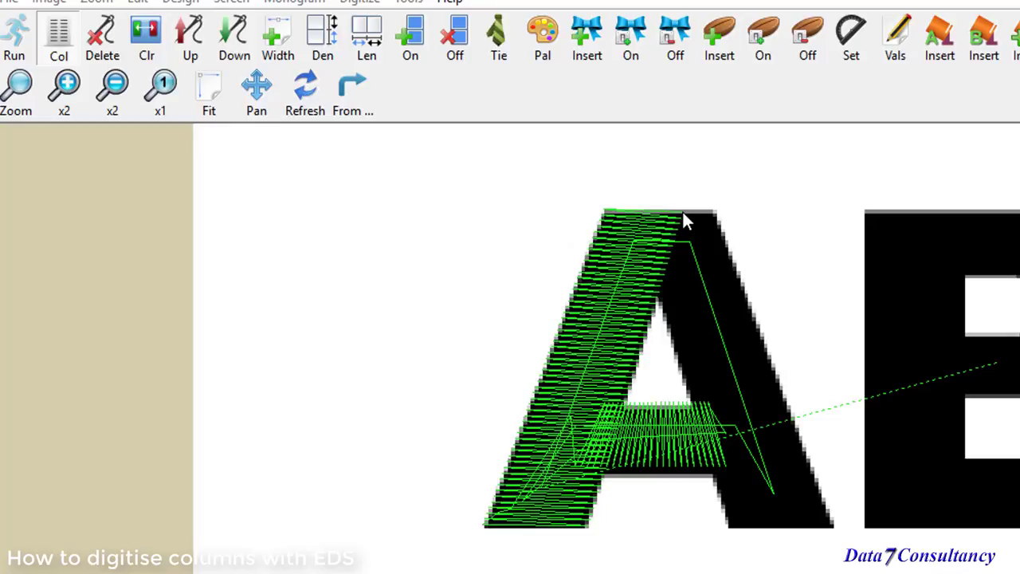
left_click(682, 210)
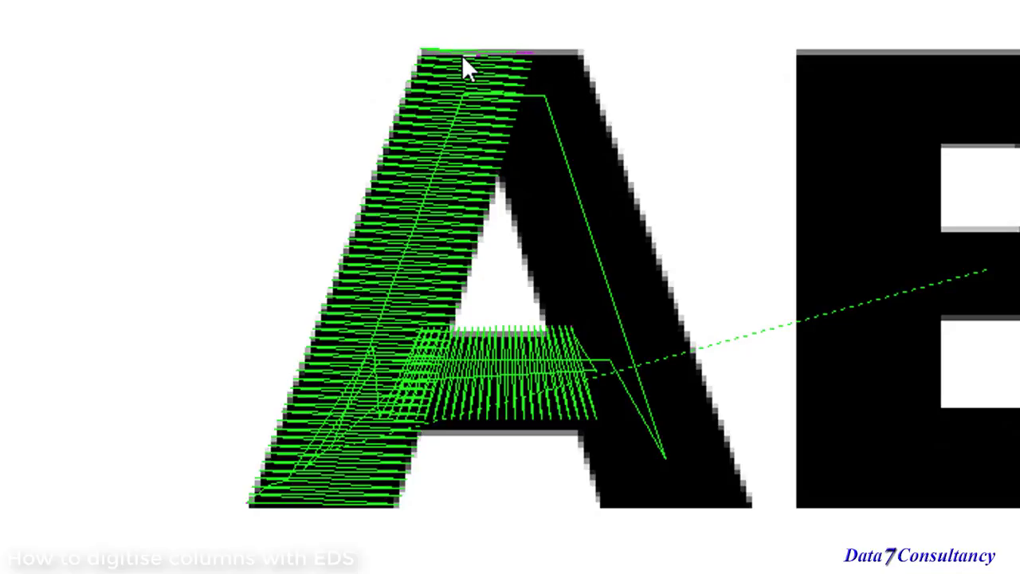
- Cover the A's right leg with a column of stitches running from the top edge down to the foot
key("Return")
left_click(471, 56)
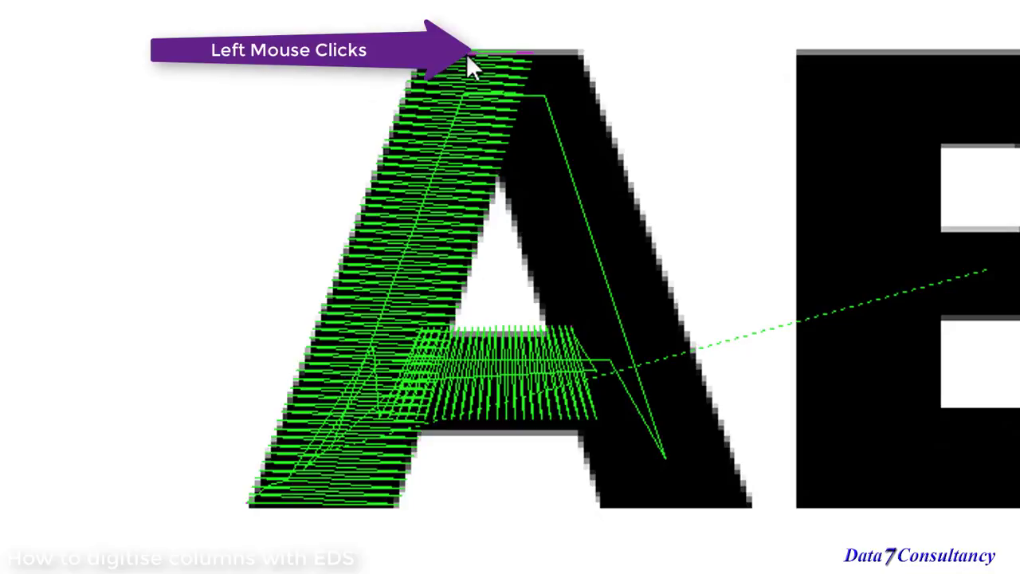
left_click(583, 51)
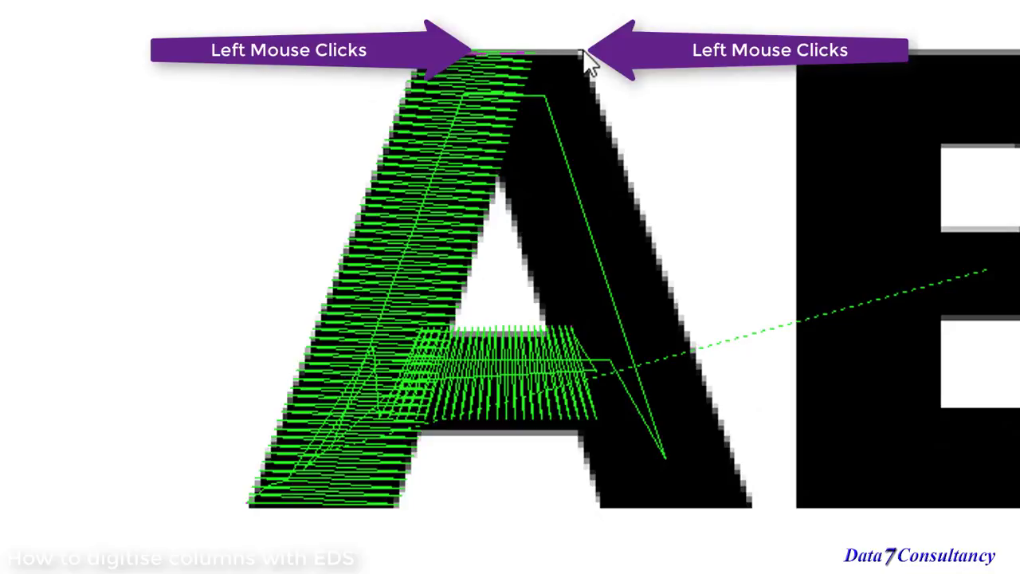
left_click(599, 504)
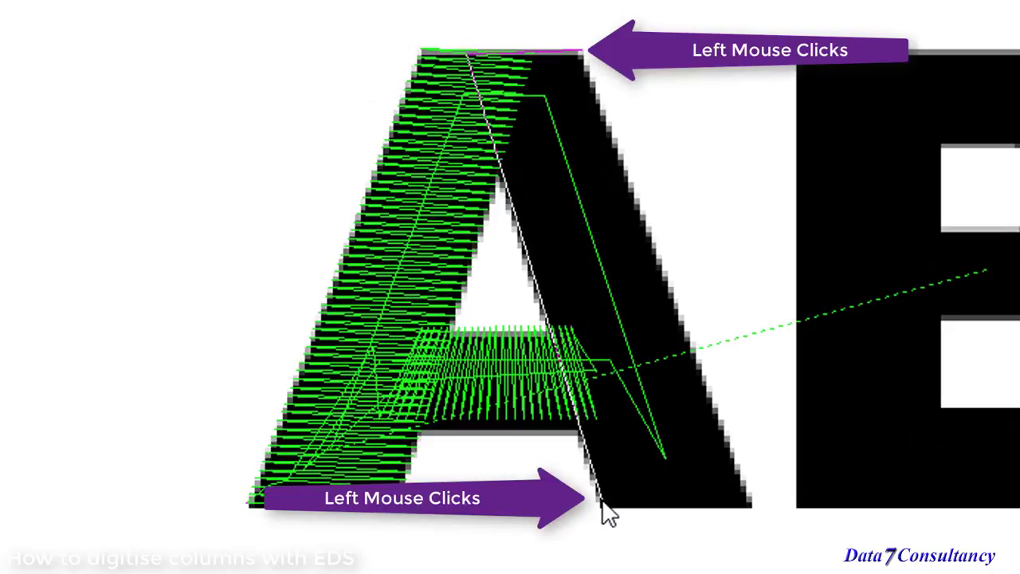
left_click(748, 505)
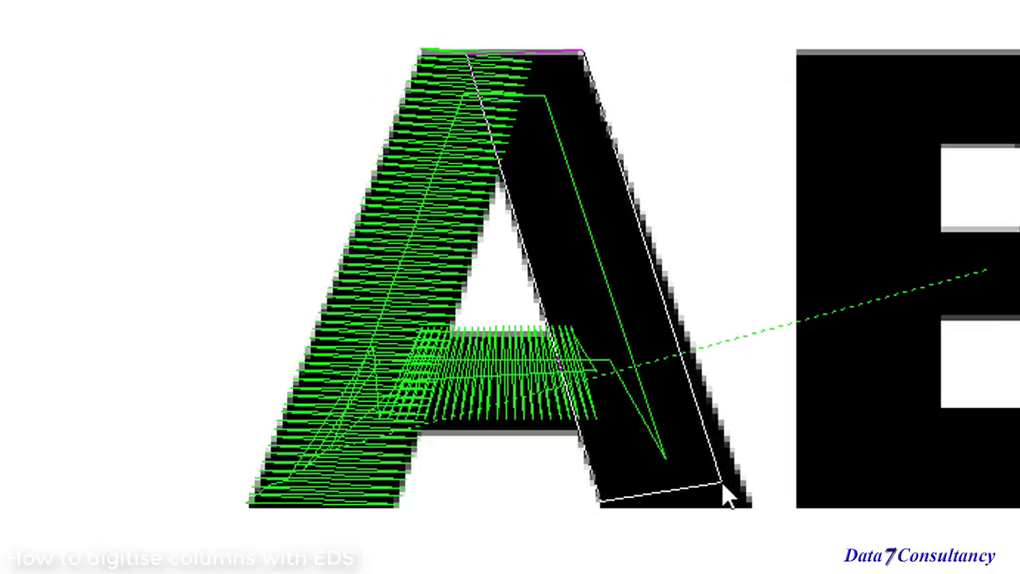
left_click(754, 504)
key("Return")
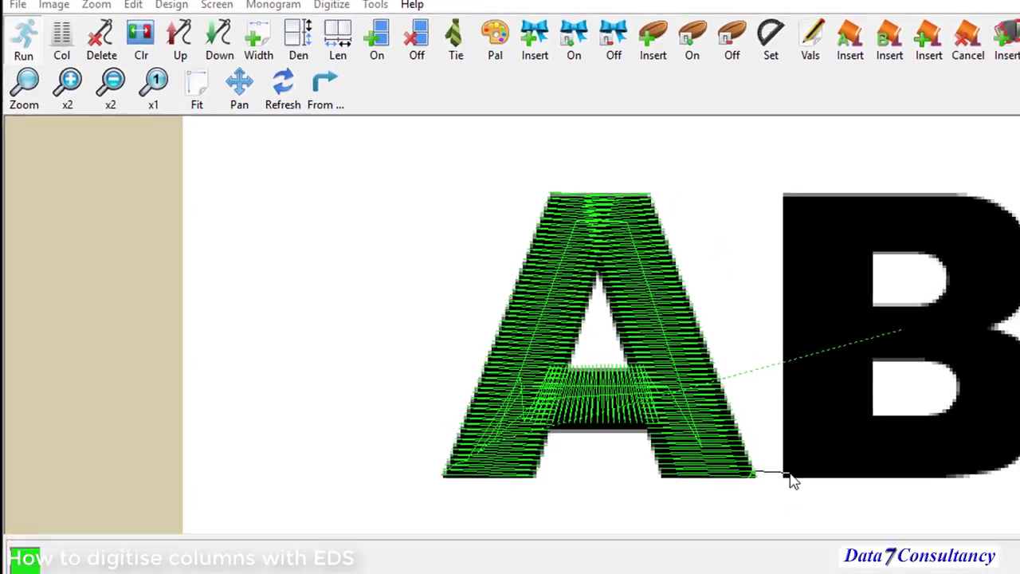
- Lay run stitches from the A's right foot into the B, along its base, around the lower bowl and back along the middle bar
left_click(749, 448)
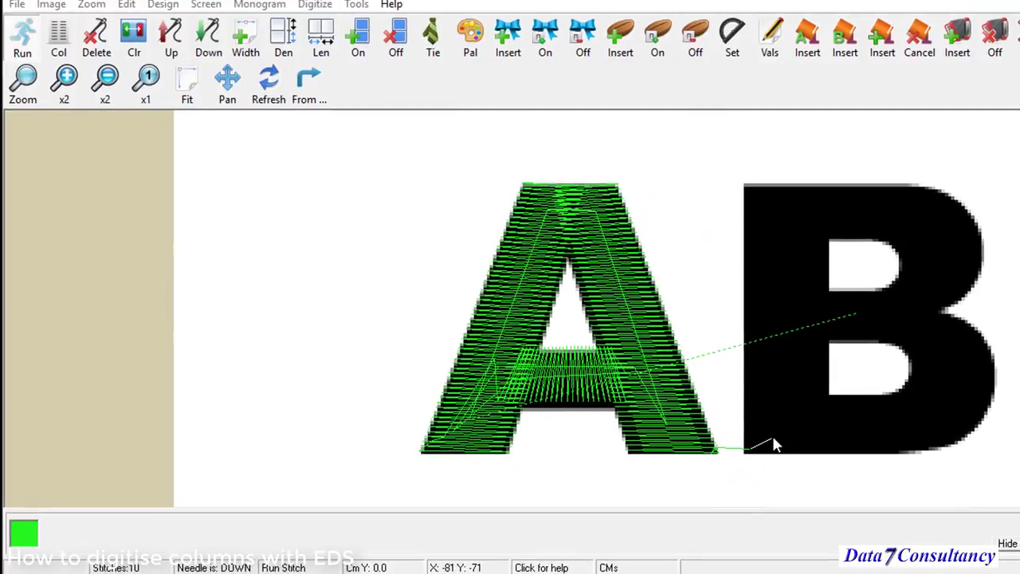
left_click(778, 428)
left_click(838, 427)
left_click(884, 414)
left_click(960, 393)
left_click(930, 330)
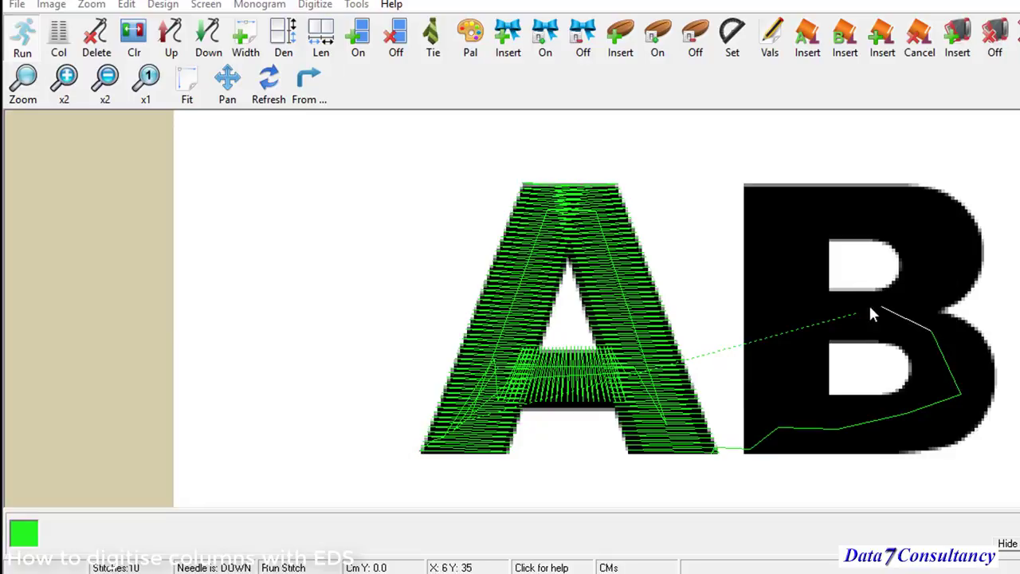
left_click(820, 315)
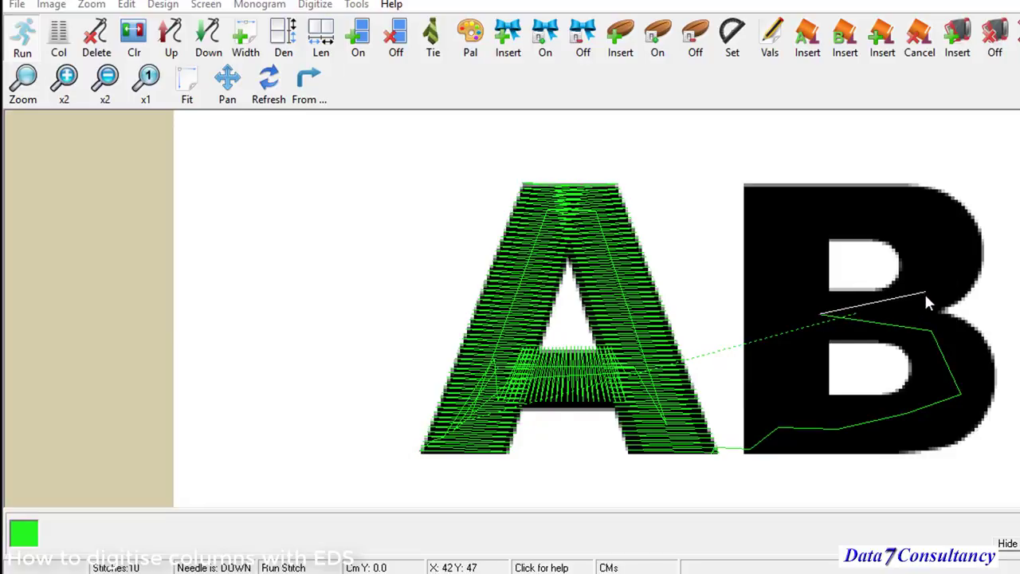
- Lay run stitches around the B's upper bowl, across its top bar, and in a zigzag down the stem
left_click(923, 298)
left_click(900, 207)
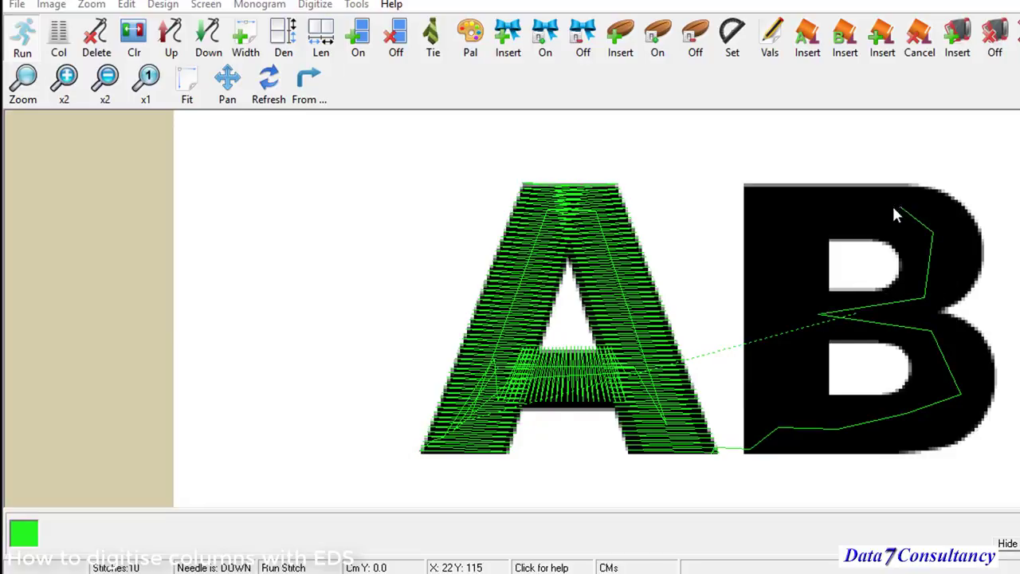
left_click(767, 214)
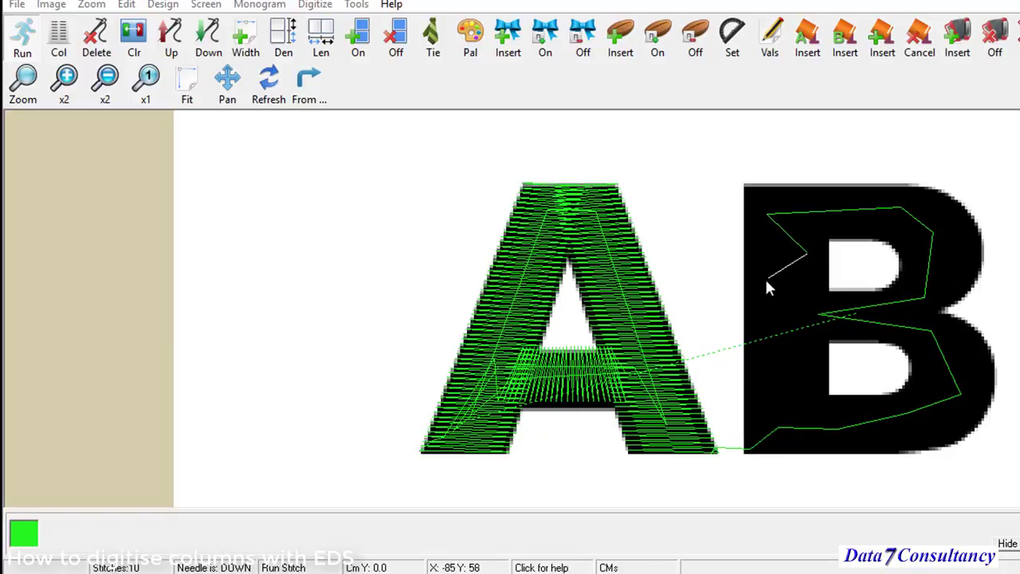
left_click(765, 282)
left_click(765, 336)
left_click(765, 427)
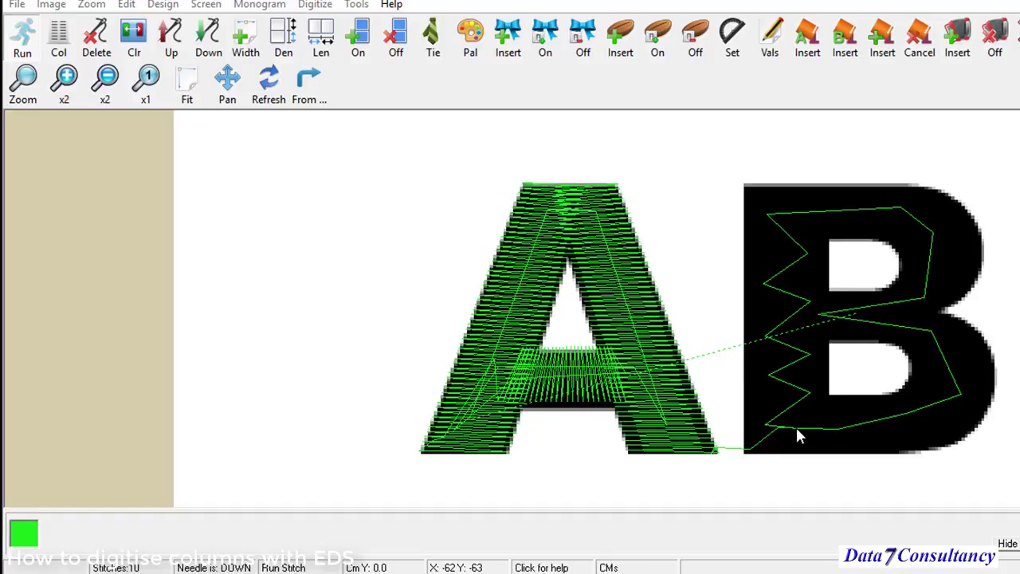
- Lay run stitches back along the B's base and up to the outer right edge of the lower bowl
left_click(796, 428)
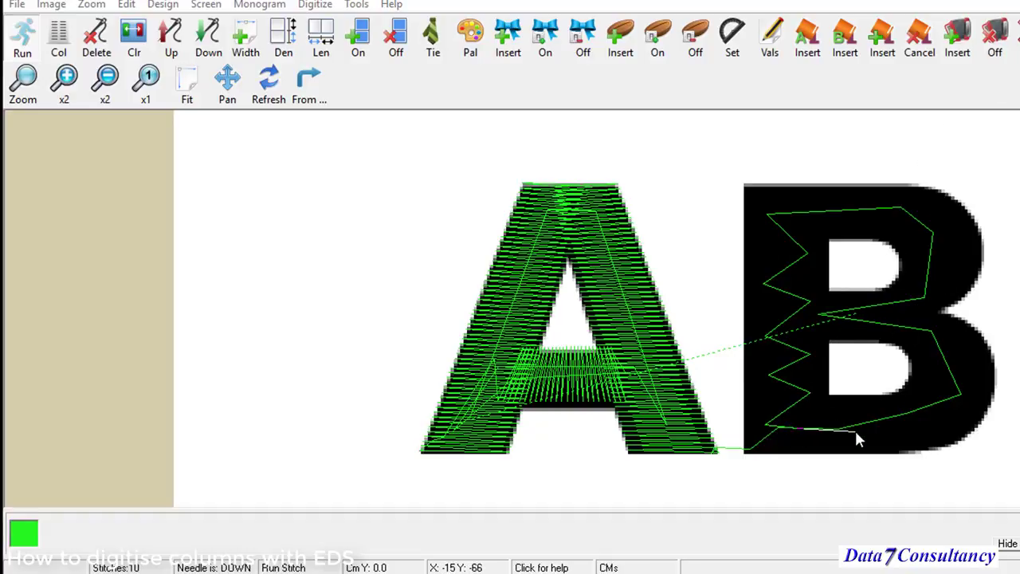
left_click(918, 415)
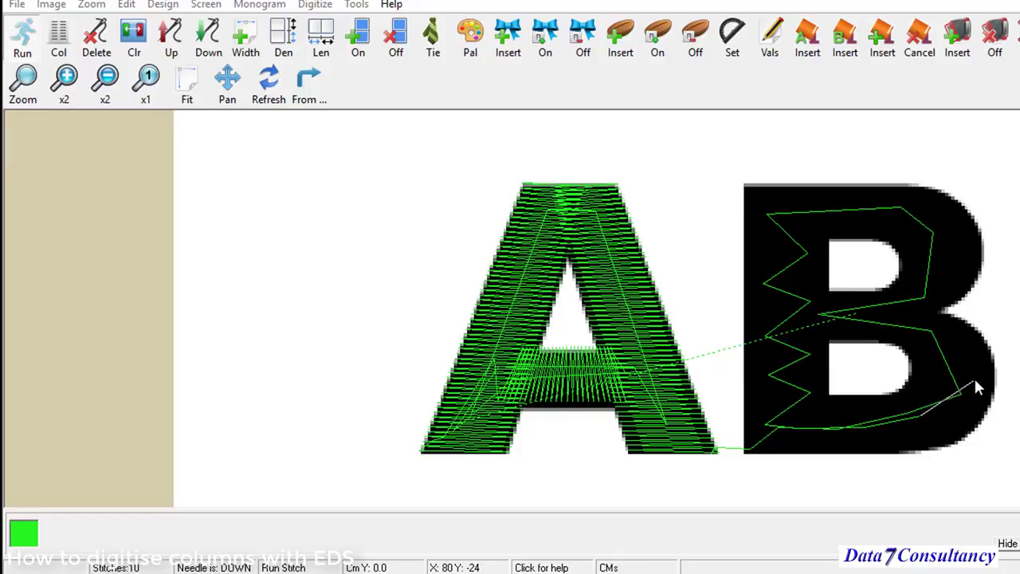
left_click(976, 374)
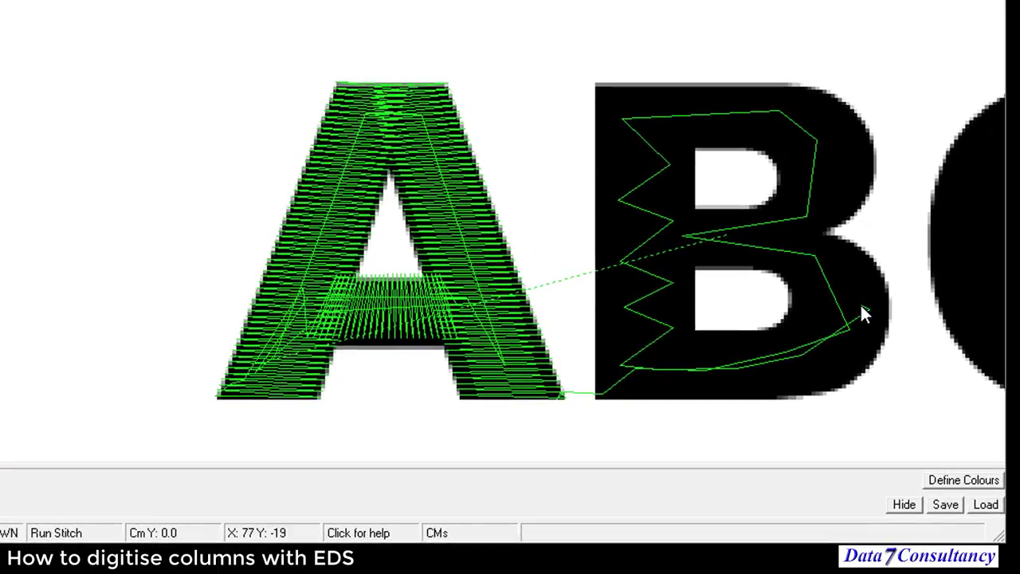
- Cover the upper right of the B's lower bowl with a curved column from its outer right edge to the notch between the bowls
left_click(864, 307)
left_click(888, 305)
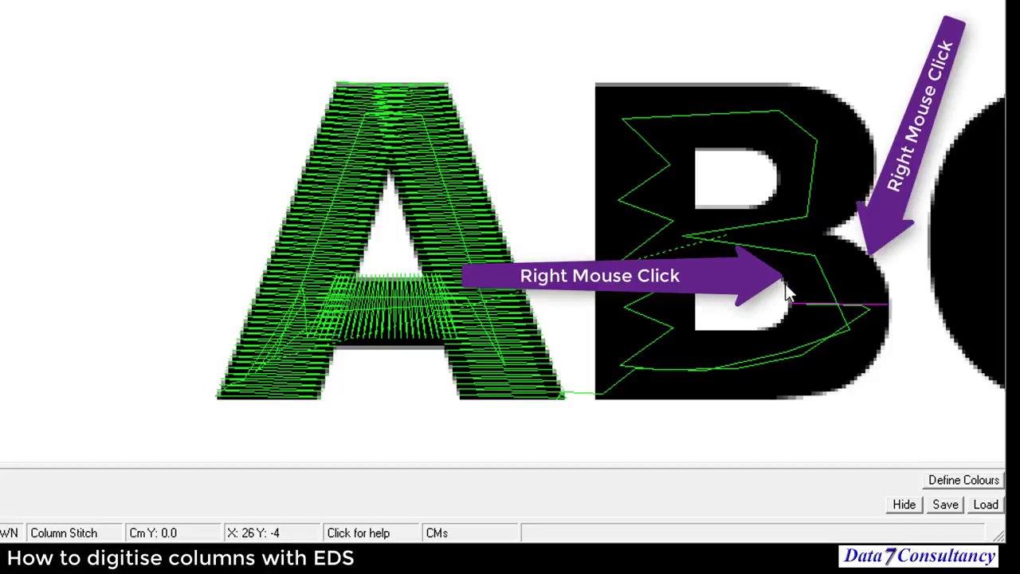
right_click(785, 283)
right_click(871, 258)
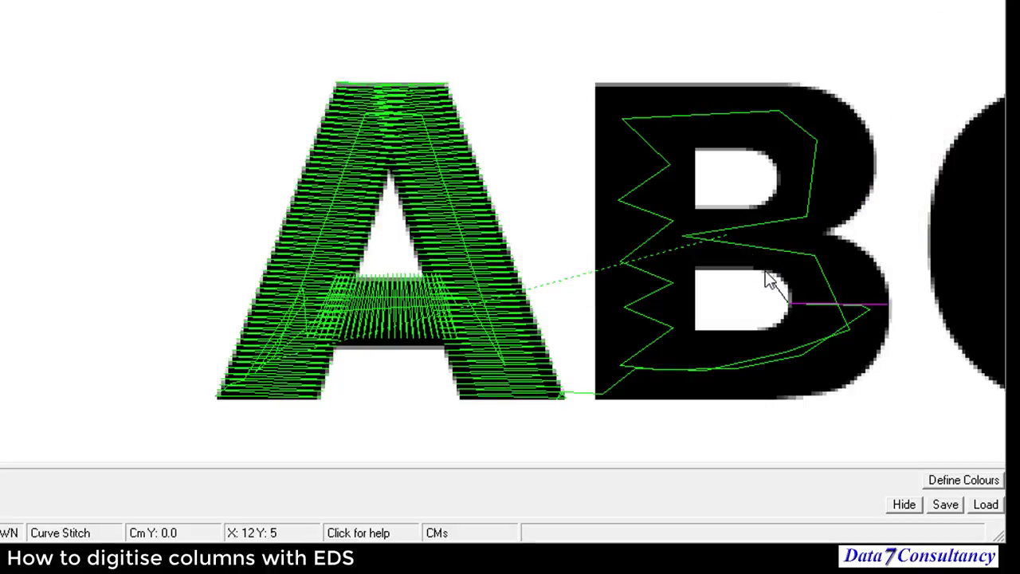
left_click(764, 271)
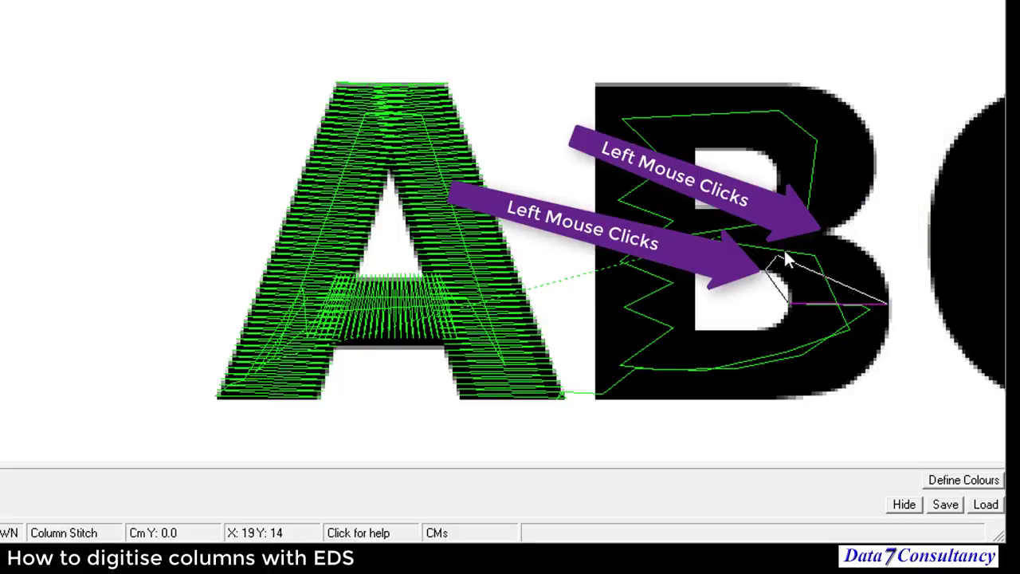
left_click(823, 232)
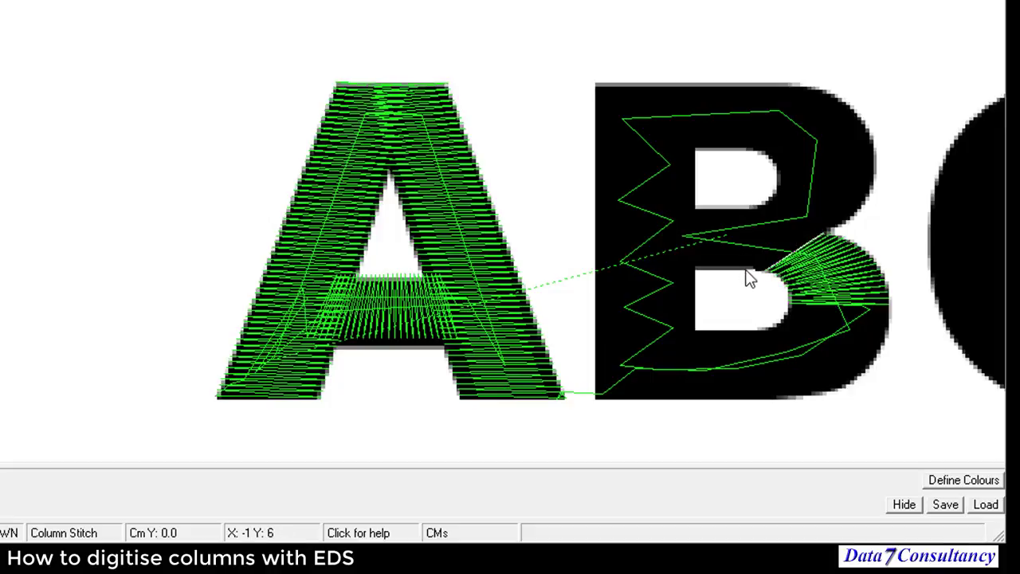
- Continue with a straight column along the lower half of the B's middle bar to the stem
key("c")
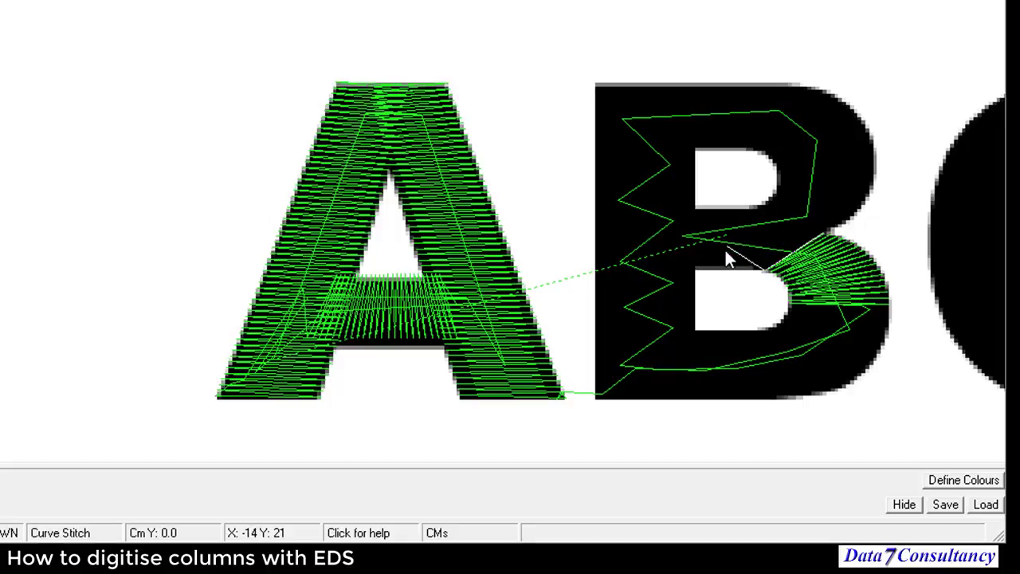
left_click(696, 268)
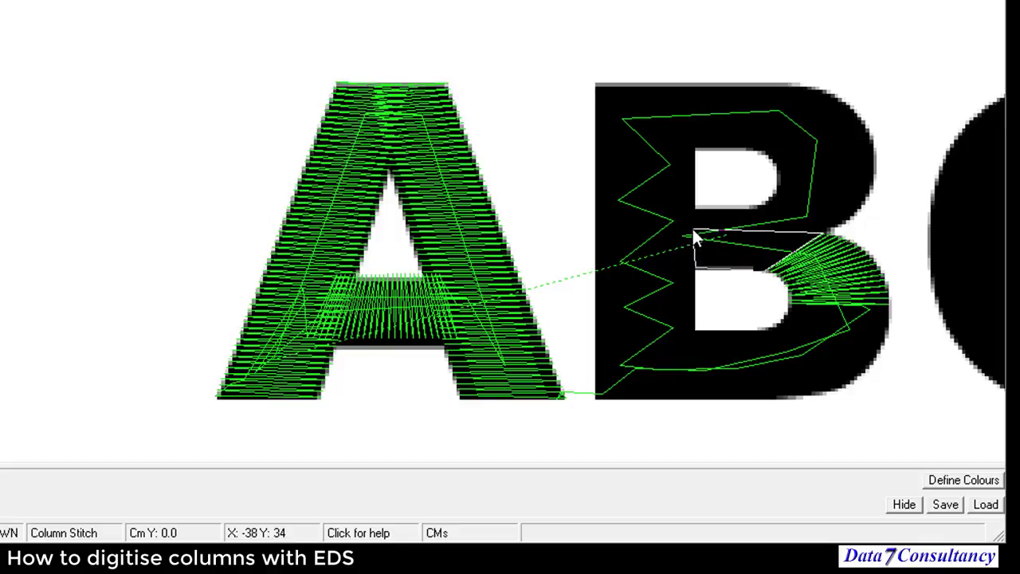
left_click(697, 230)
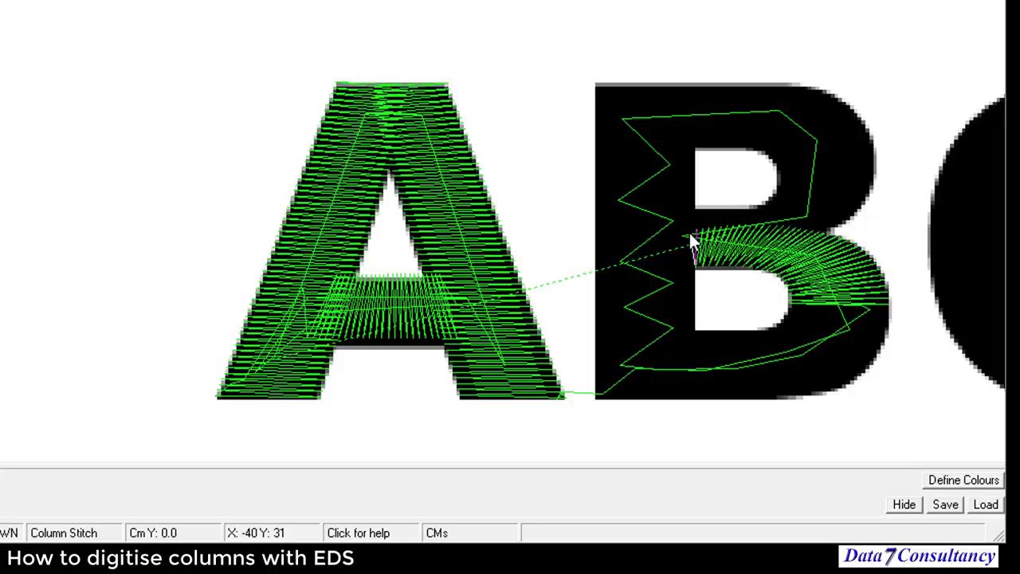
key("Return")
- Lay a run stitch to the upper bowl's inner lower-left corner and cover the bowl's underside with a curved column, ending just above the notch
key("r")
left_click(685, 211)
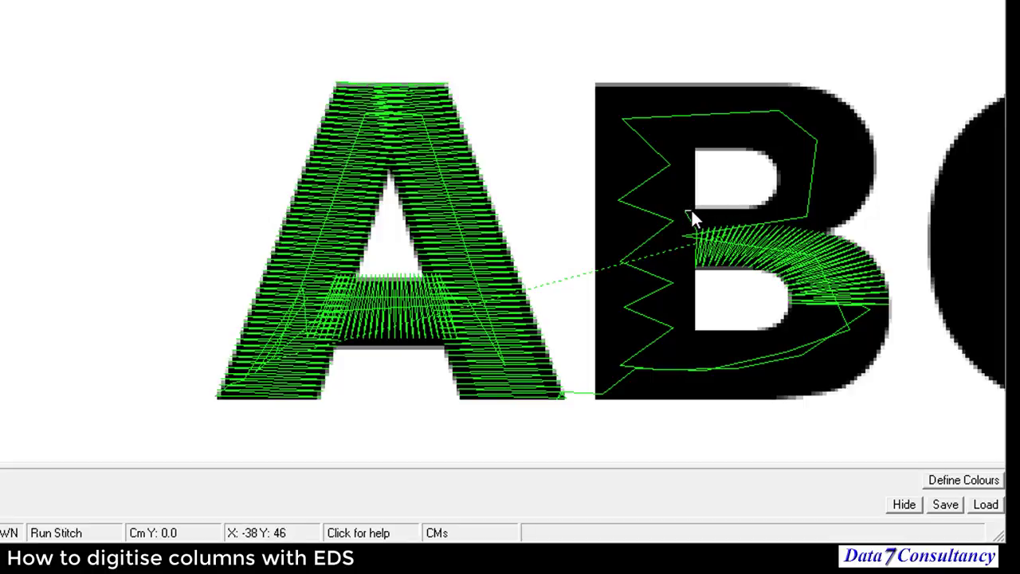
key("Return")
left_click(693, 205)
right_click(693, 239)
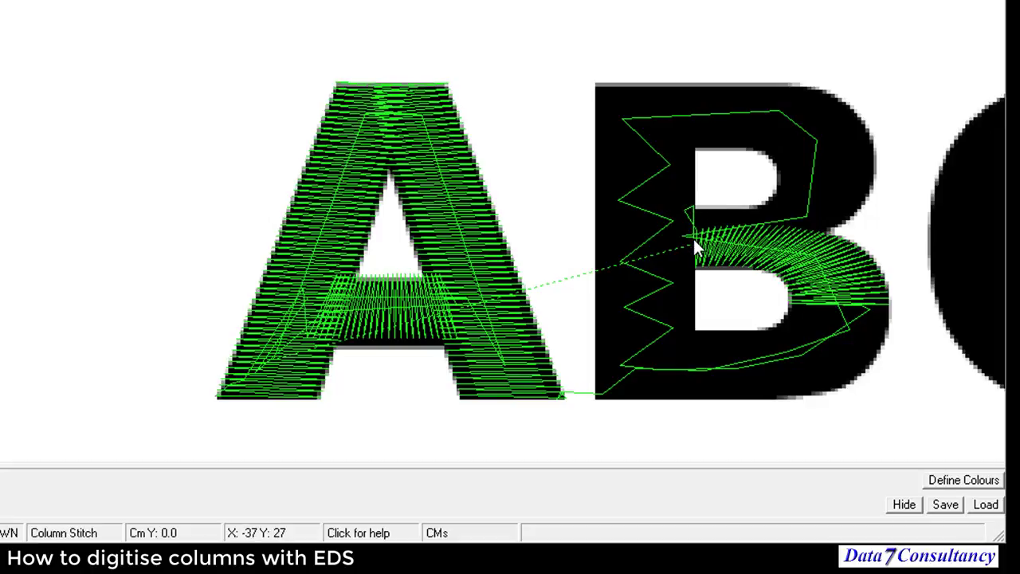
right_click(752, 205)
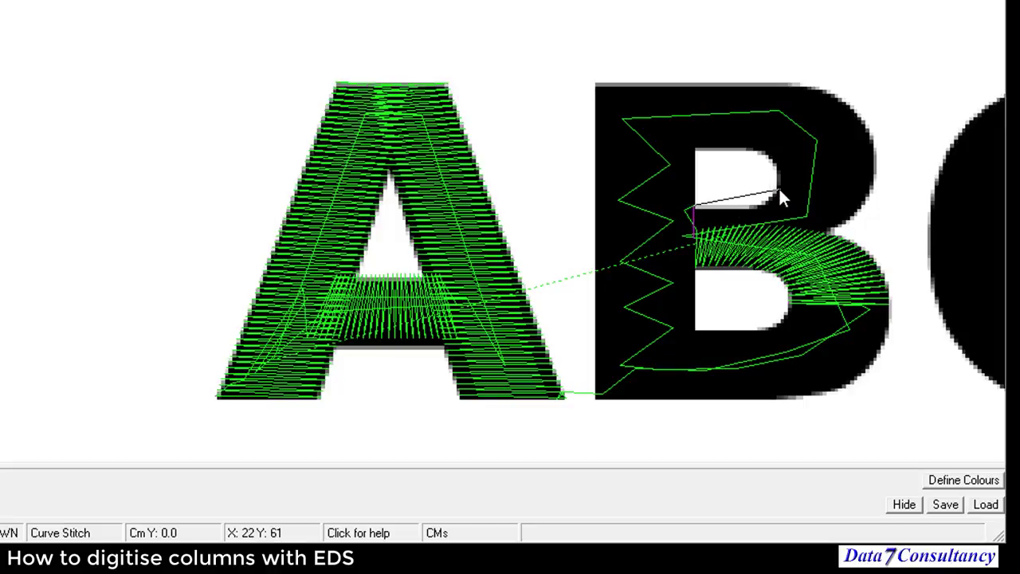
left_click(779, 192)
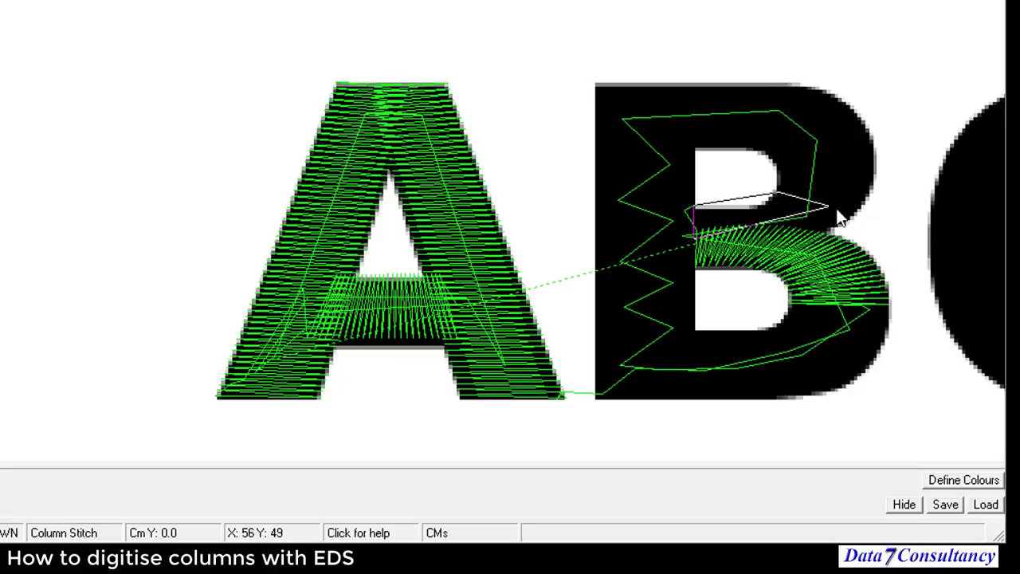
left_click(857, 213)
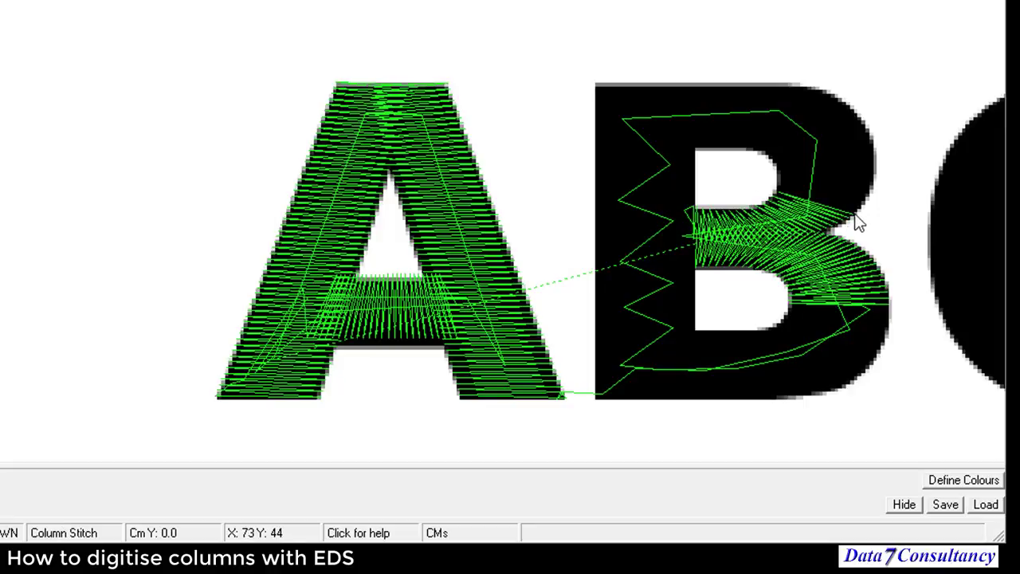
- Continue the column around the right side of the B's upper bowl and along the top bar to the stem's upper-left corner
left_click(776, 177)
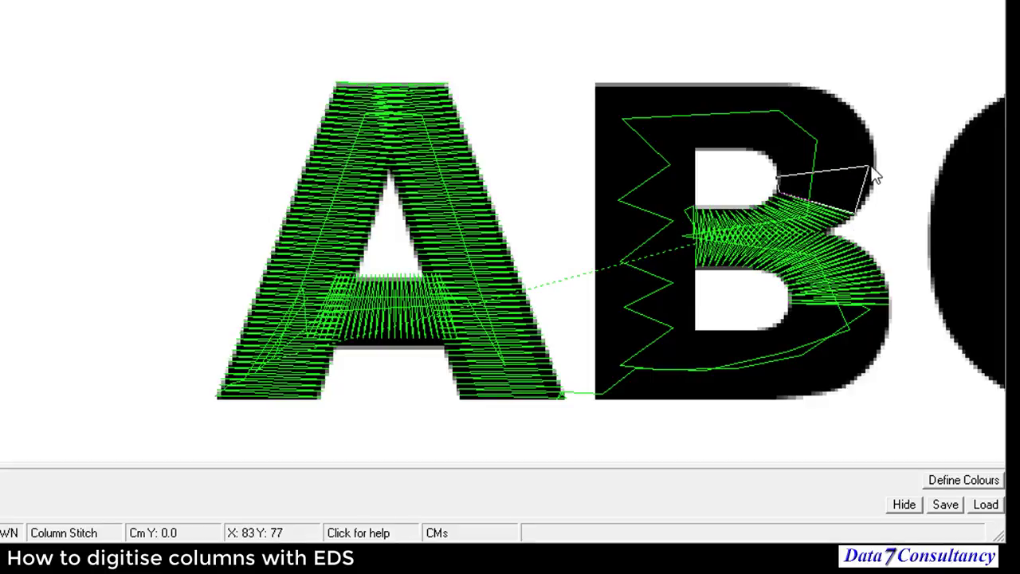
left_click(875, 170)
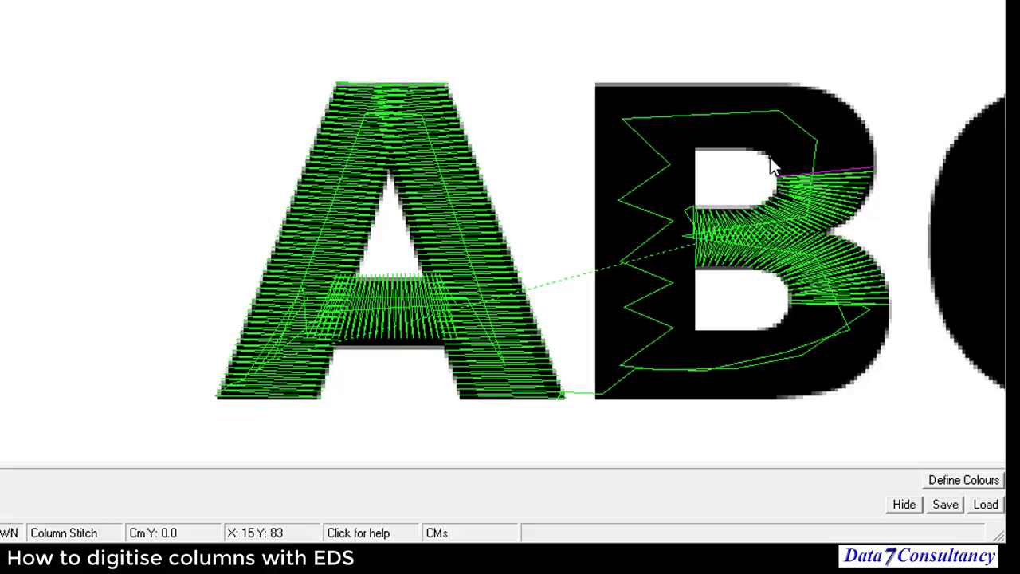
key("c")
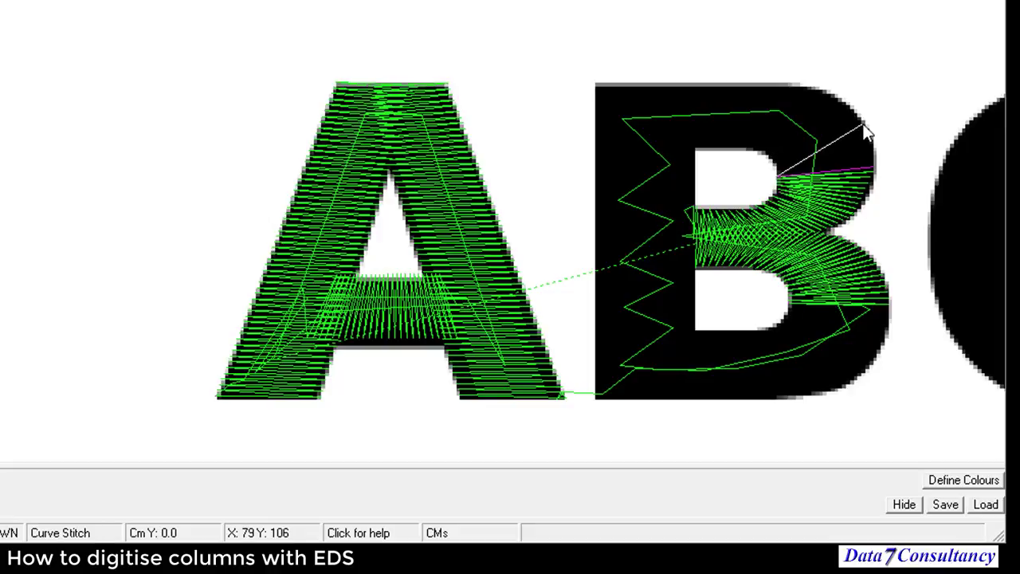
left_click(760, 150)
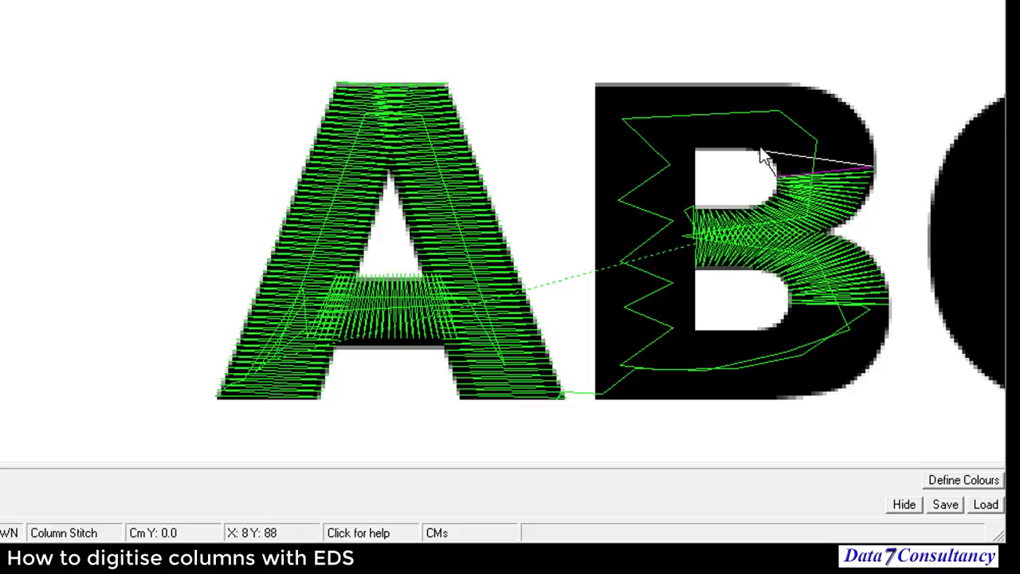
left_click(799, 85)
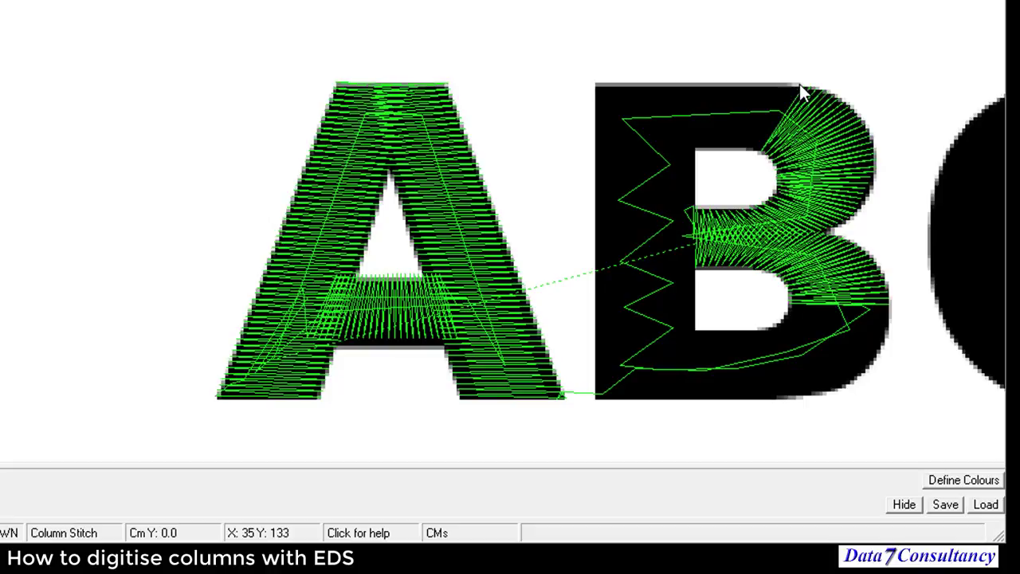
left_click(696, 152)
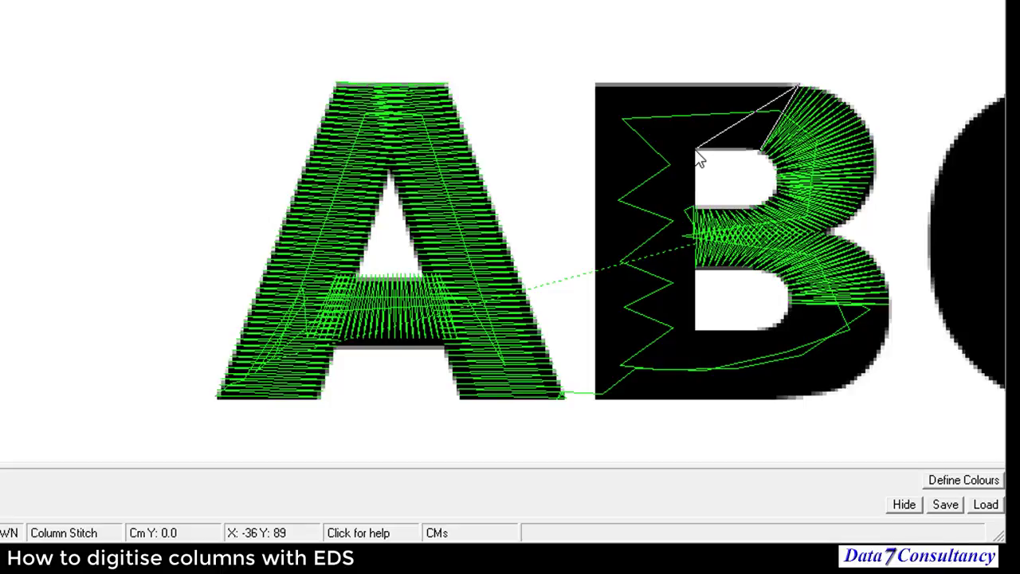
left_click(594, 86)
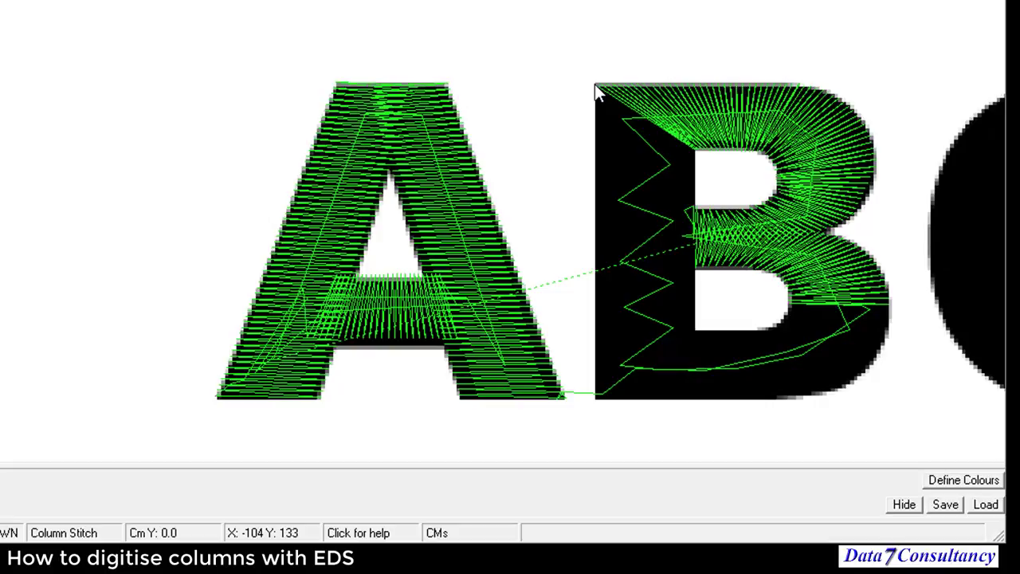
- Continue the column down the B's stem to its lower-left corner and along the base to the start of the lower bowl's curve
left_click(694, 328)
left_click(594, 397)
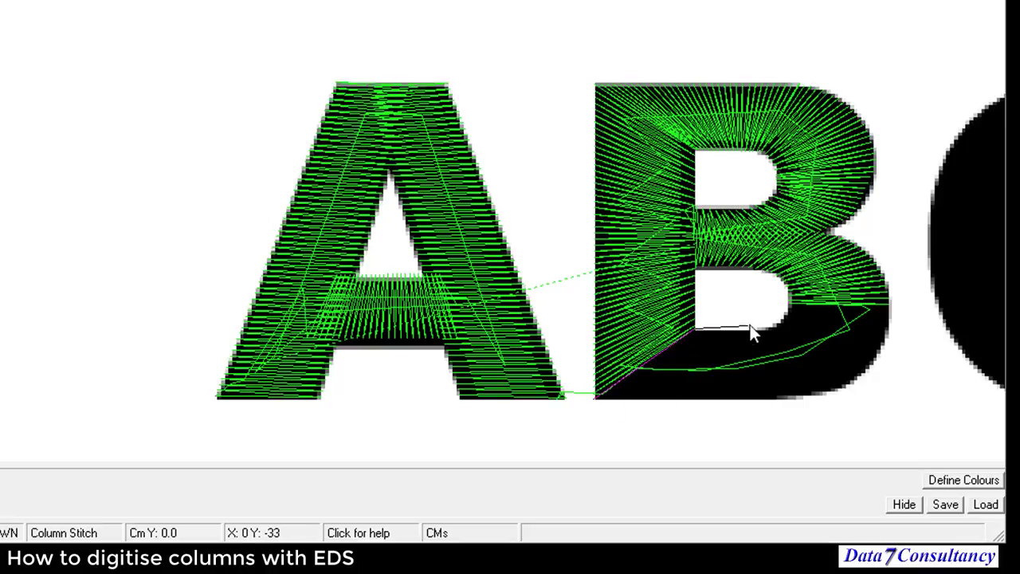
left_click(762, 405)
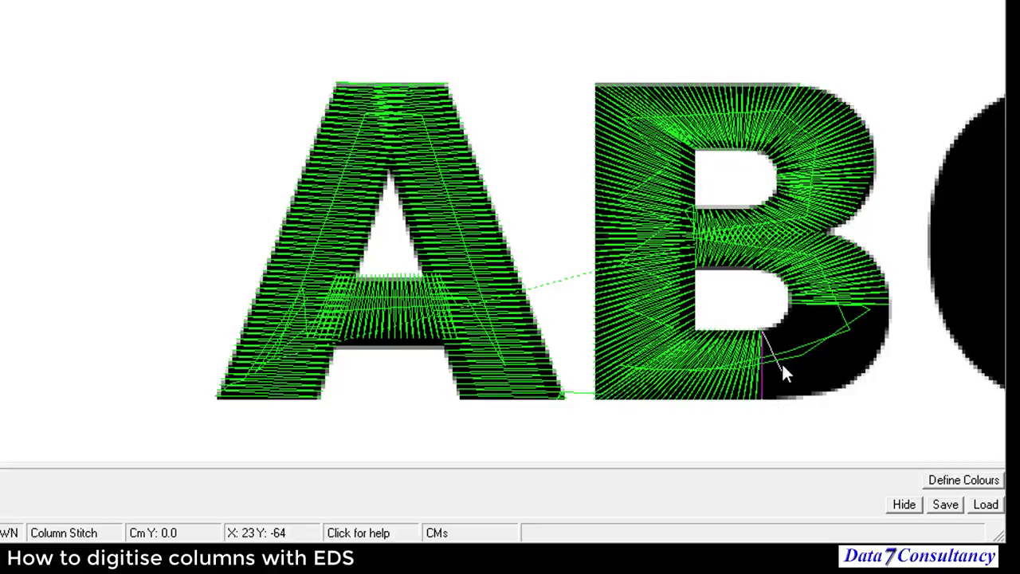
- Close the B's lower bowl with a curved column from the end of the base up to the existing stitching at its right side
key("c")
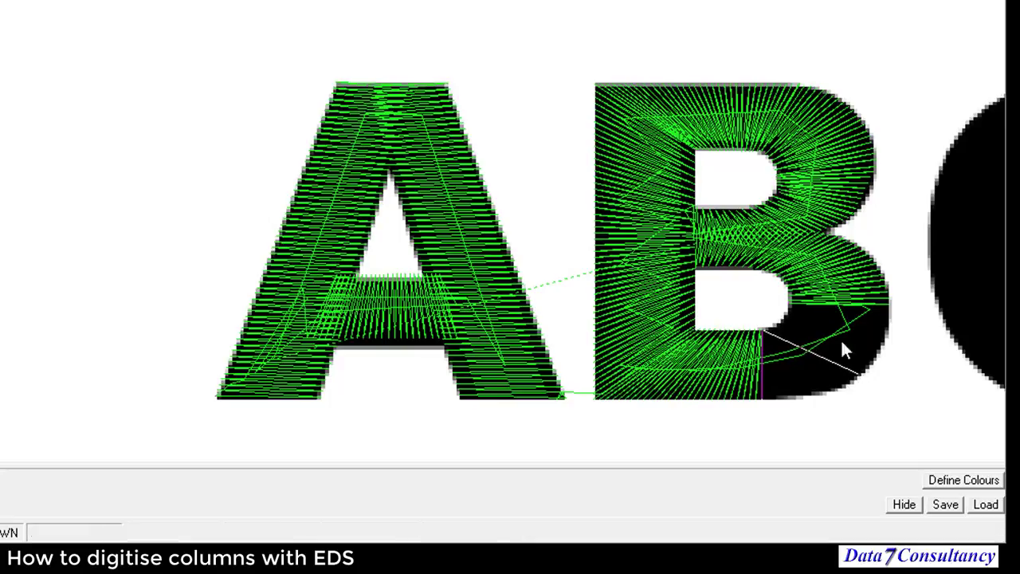
left_click(790, 305)
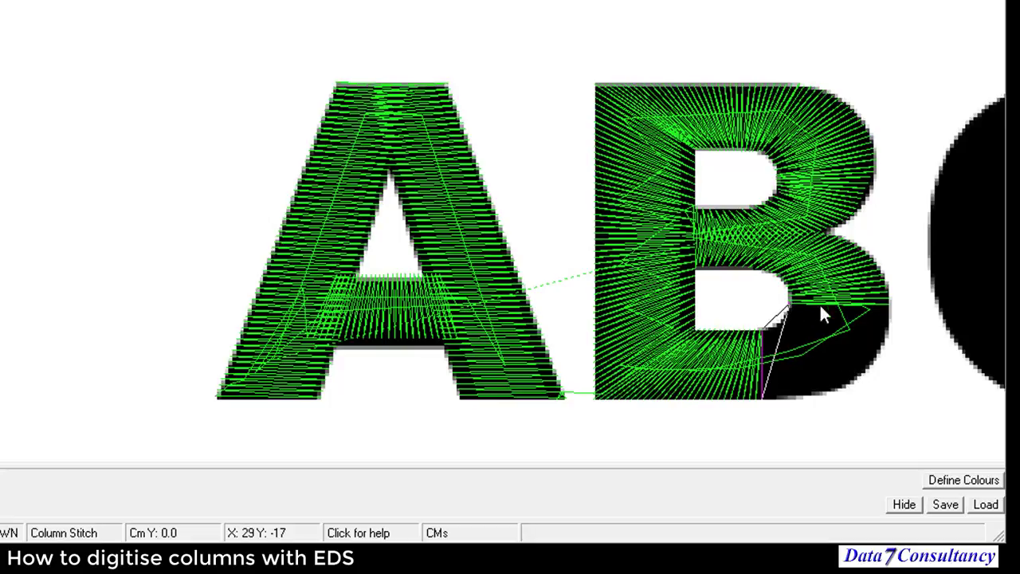
left_click(891, 307)
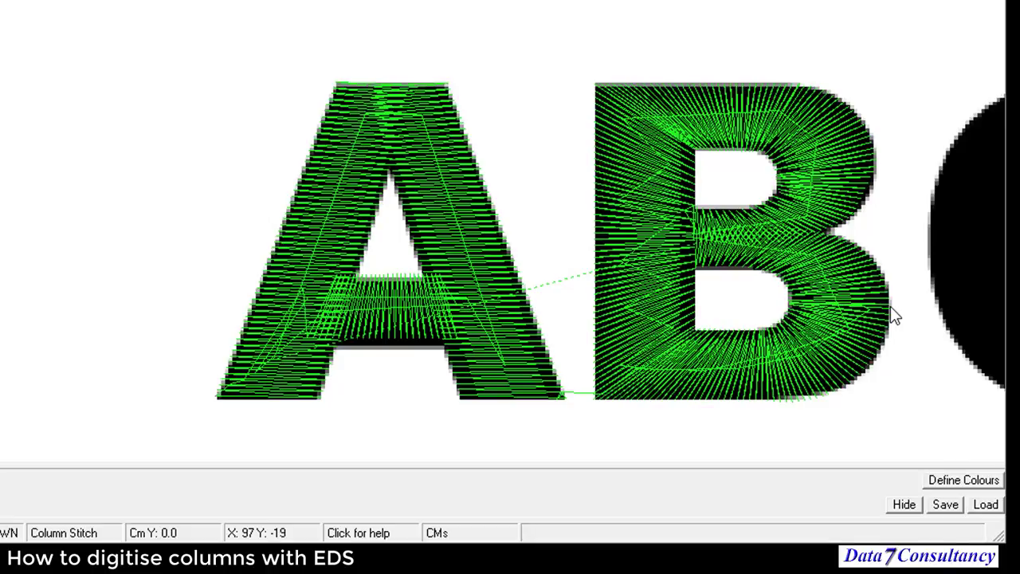
- Lay a connecting run stitch from the right side of the B's lower bowl to just inside the C's left stroke
key("r")
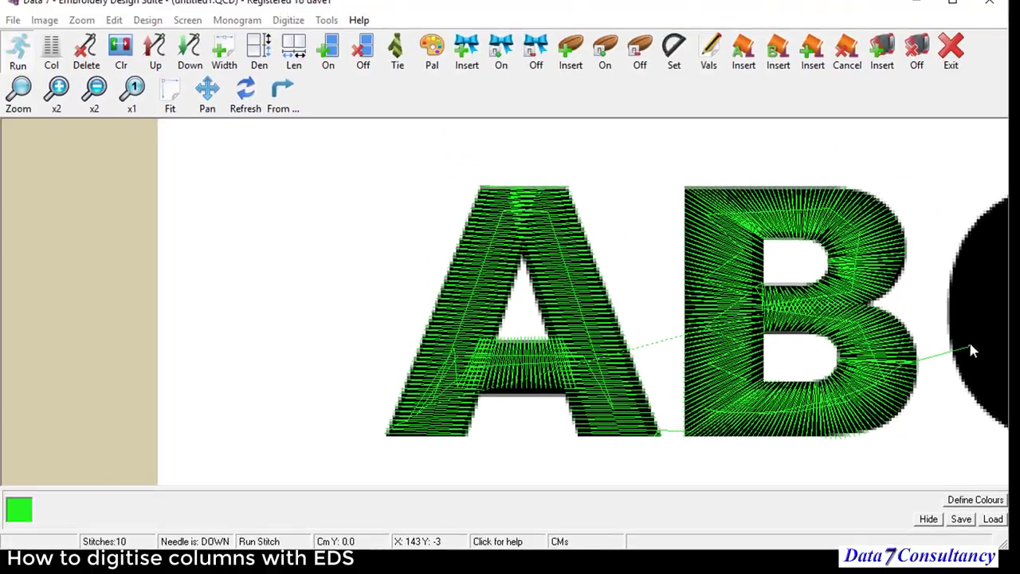
left_click(969, 344)
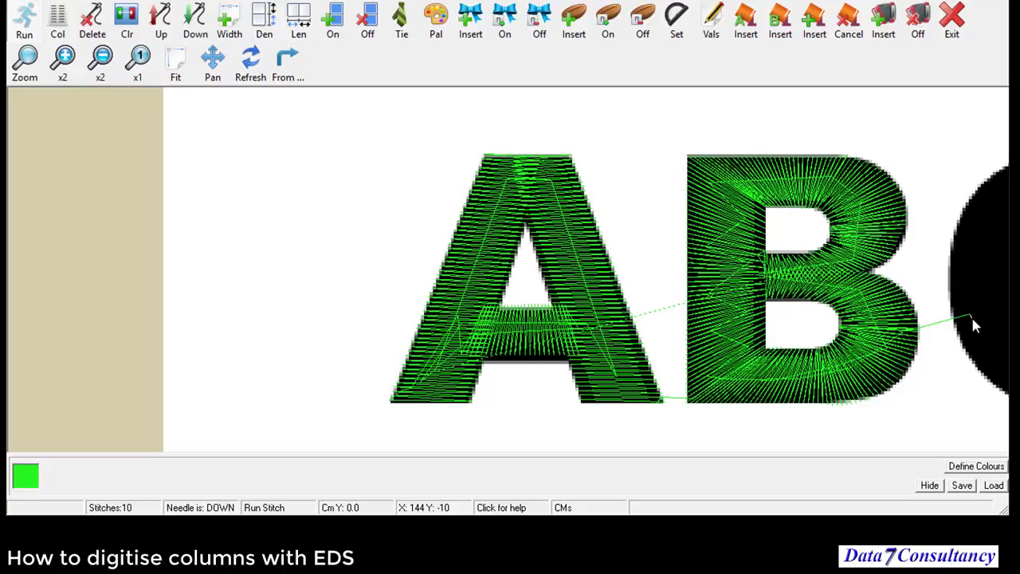
left_click(970, 313)
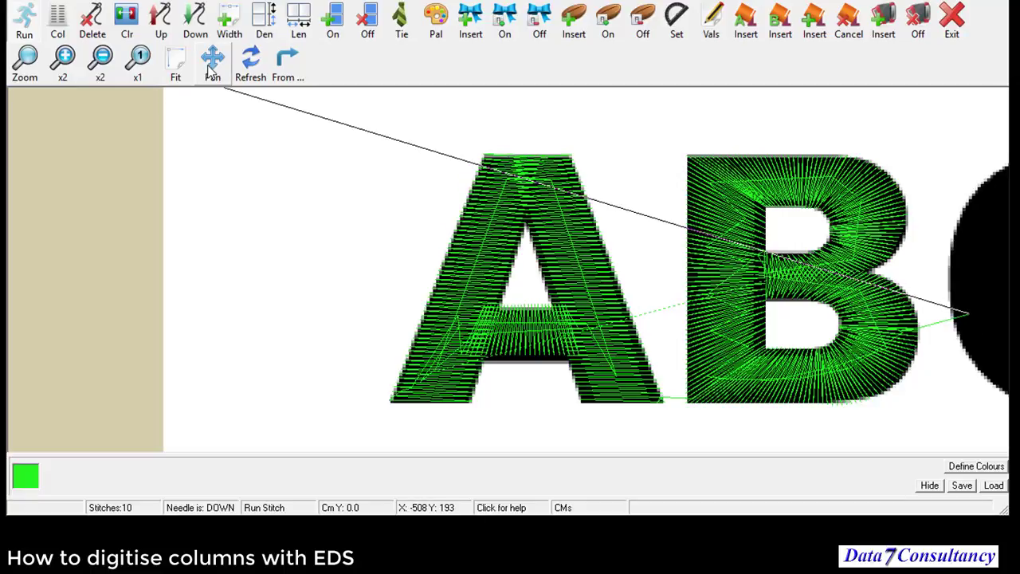
- Lay run-stitch underlay up the C's left stroke and over the top to the upper tip, returning to the top of the arch
left_click(212, 64)
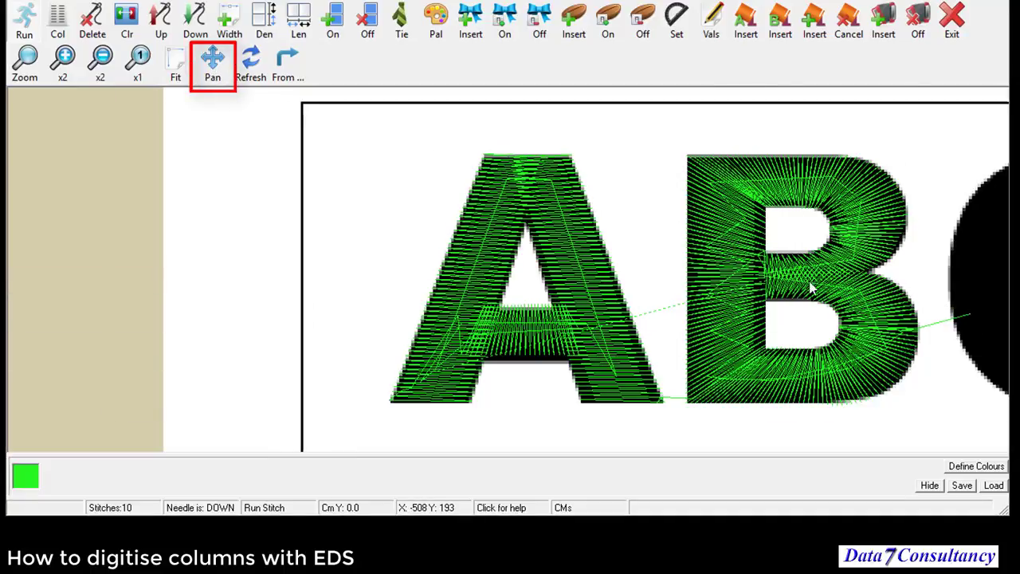
left_click(1002, 279)
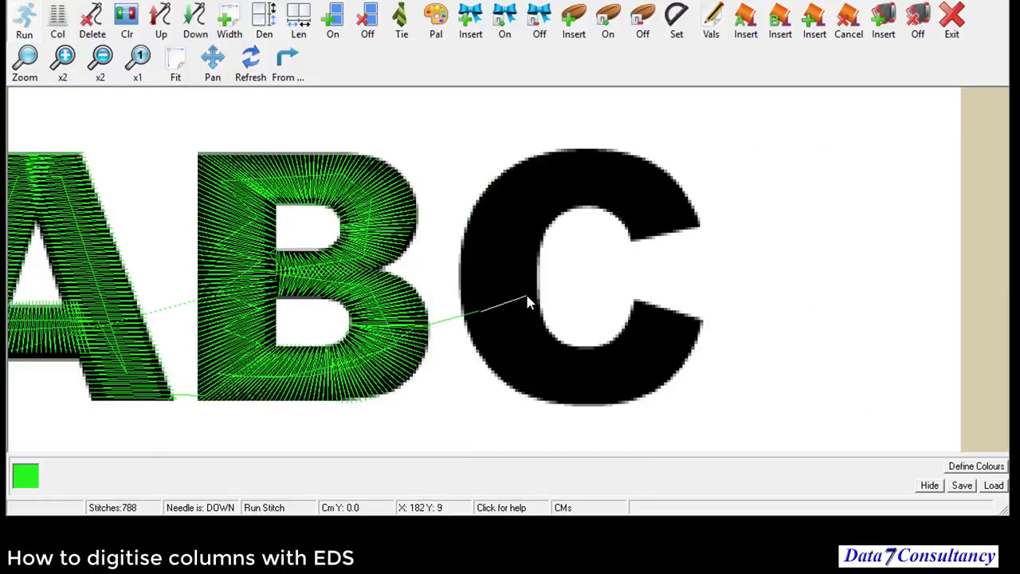
left_click(175, 74)
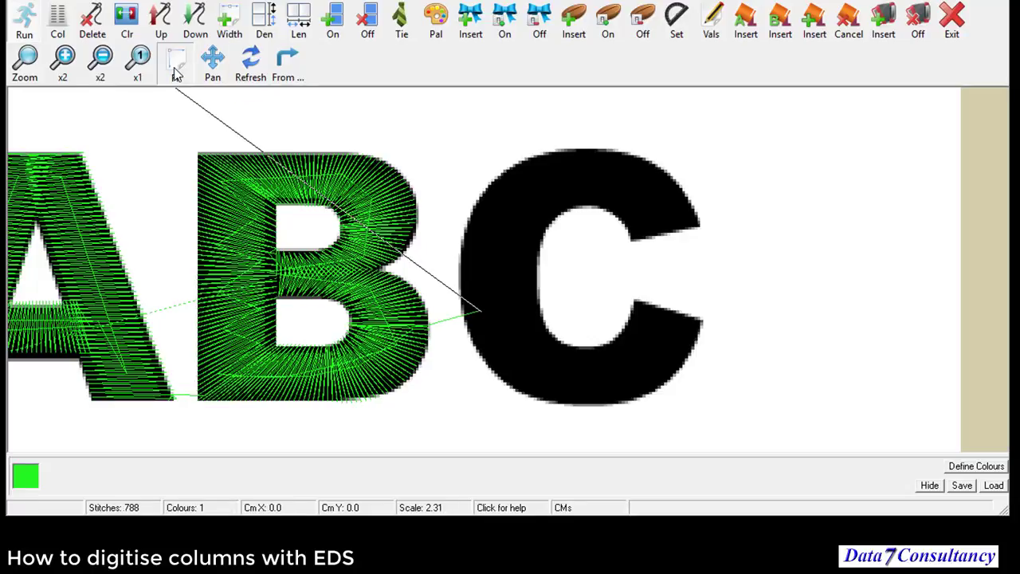
left_click(142, 73)
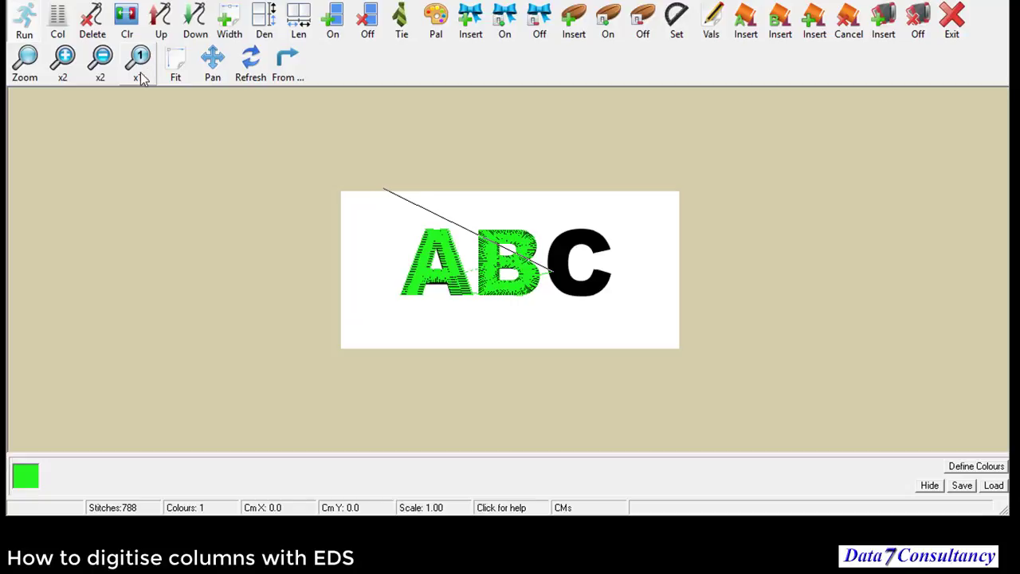
left_click(25, 70)
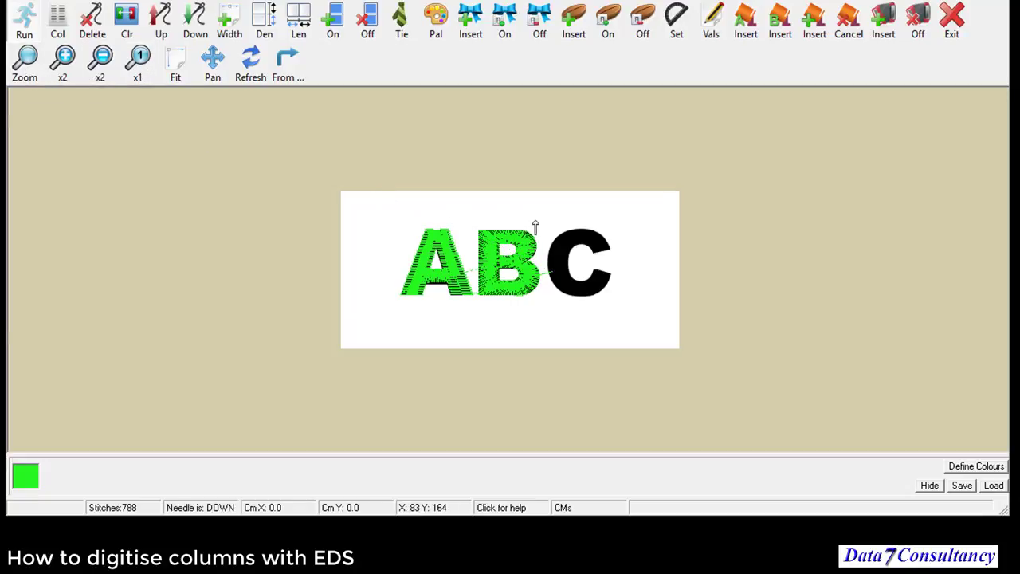
left_click_drag(519, 213, 640, 319)
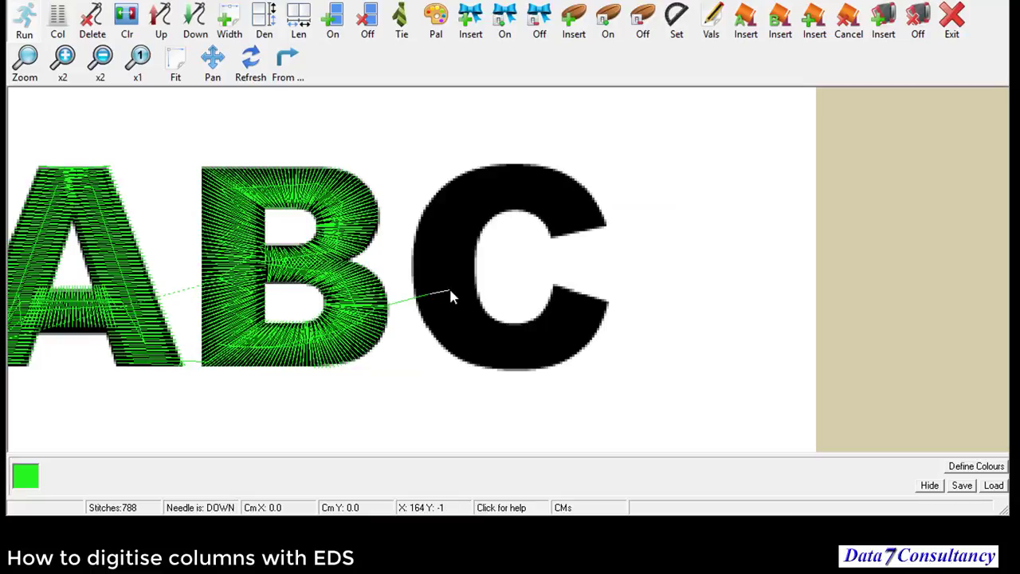
left_click(25, 72)
left_click_drag(398, 153, 633, 376)
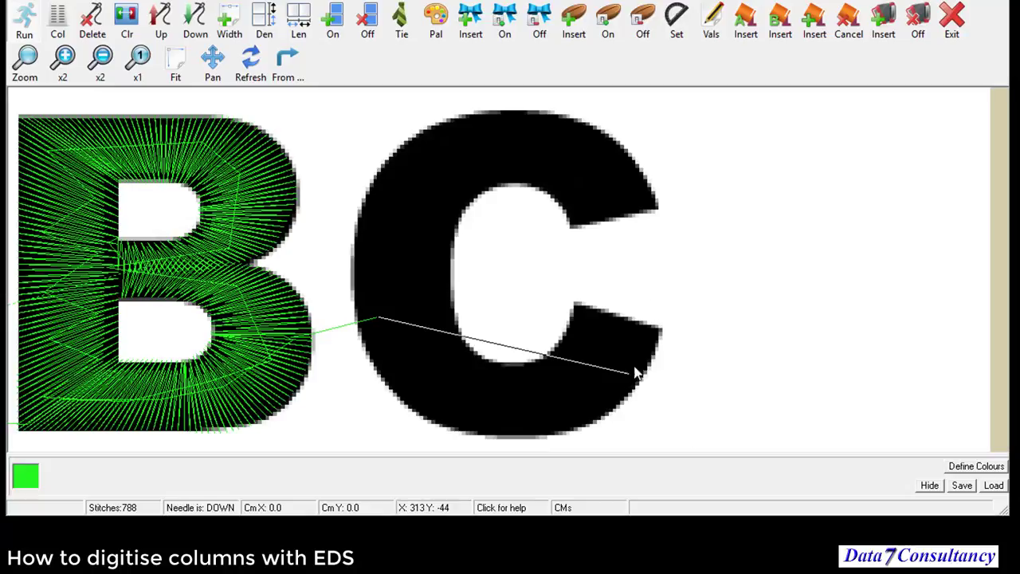
left_click(412, 293)
left_click(405, 213)
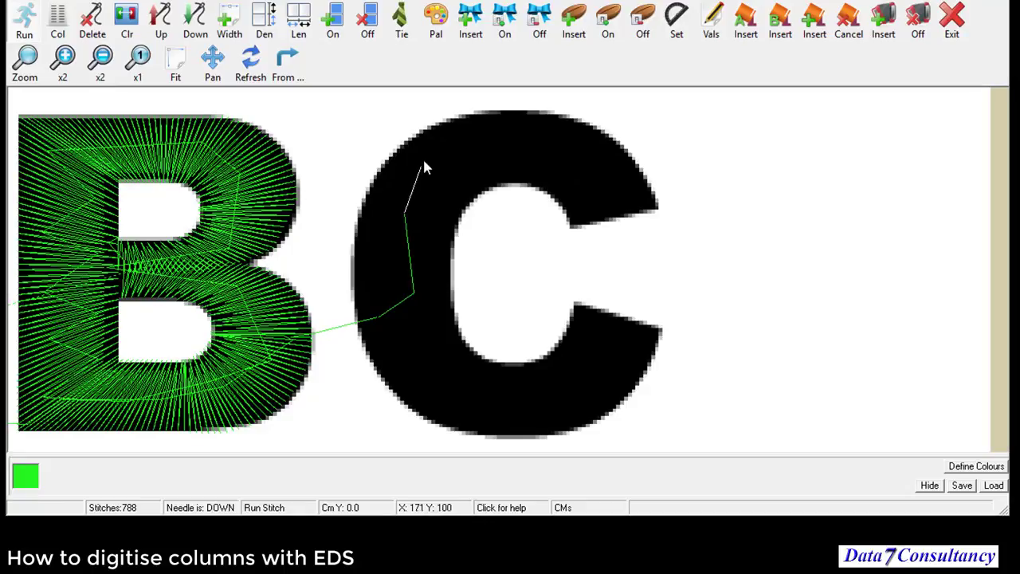
left_click(529, 137)
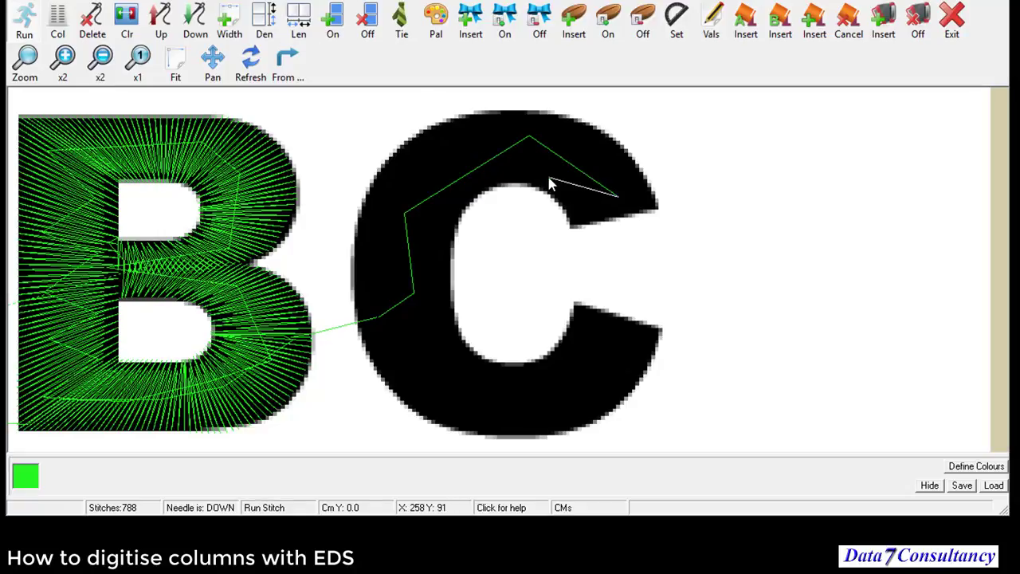
left_click(481, 140)
left_click(617, 199)
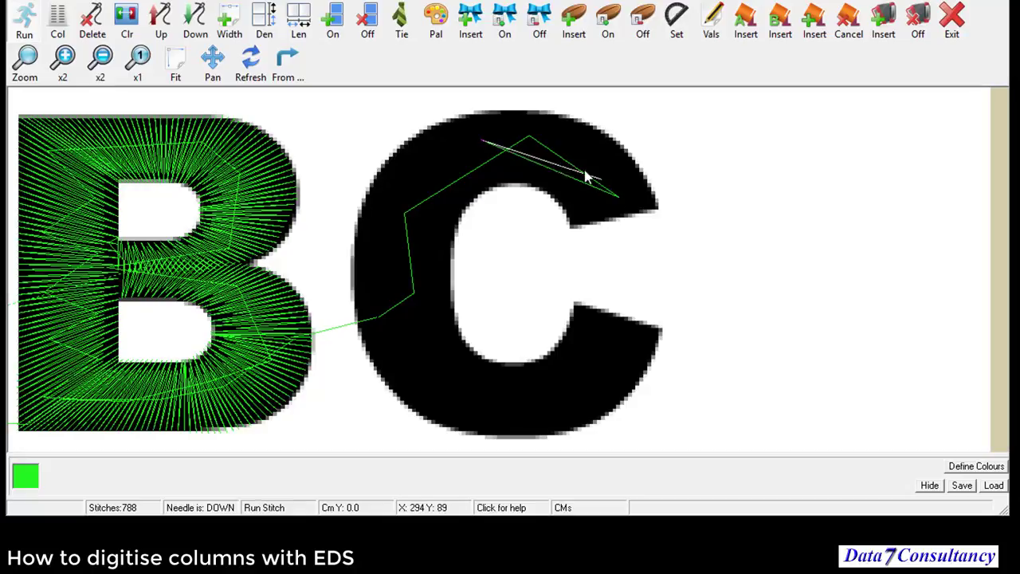
- Continue the run-stitch underlay down the C's left stroke and along the bottom curve to the lower tip
left_click(405, 207)
left_click(410, 351)
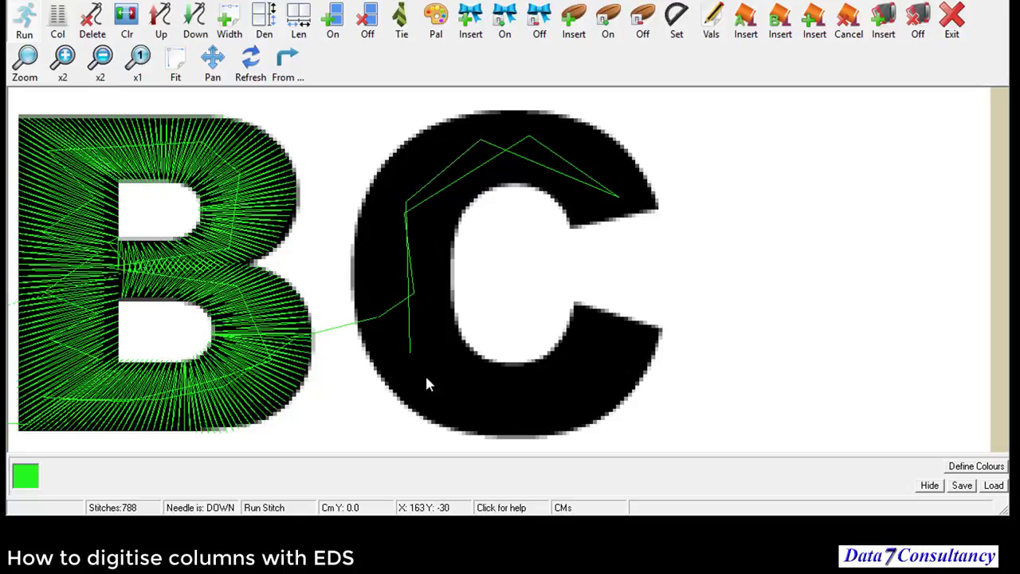
left_click(486, 402)
left_click(610, 337)
left_click(590, 330)
- Run the underlay back from the C's lower tip along the bottom curve and up the middle of the left stroke
left_click(593, 390)
left_click(447, 401)
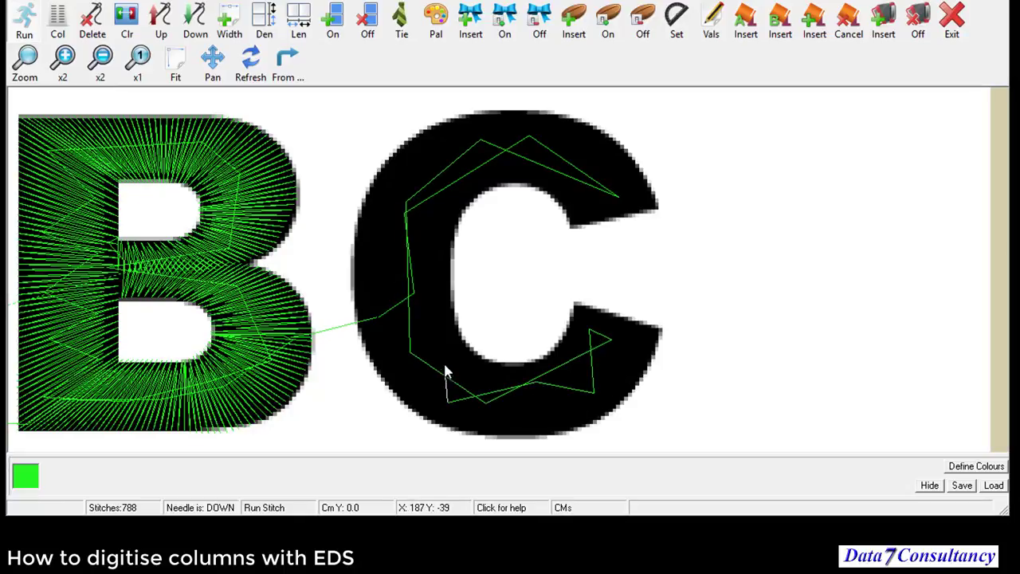
left_click(441, 349)
left_click(411, 311)
left_click(417, 243)
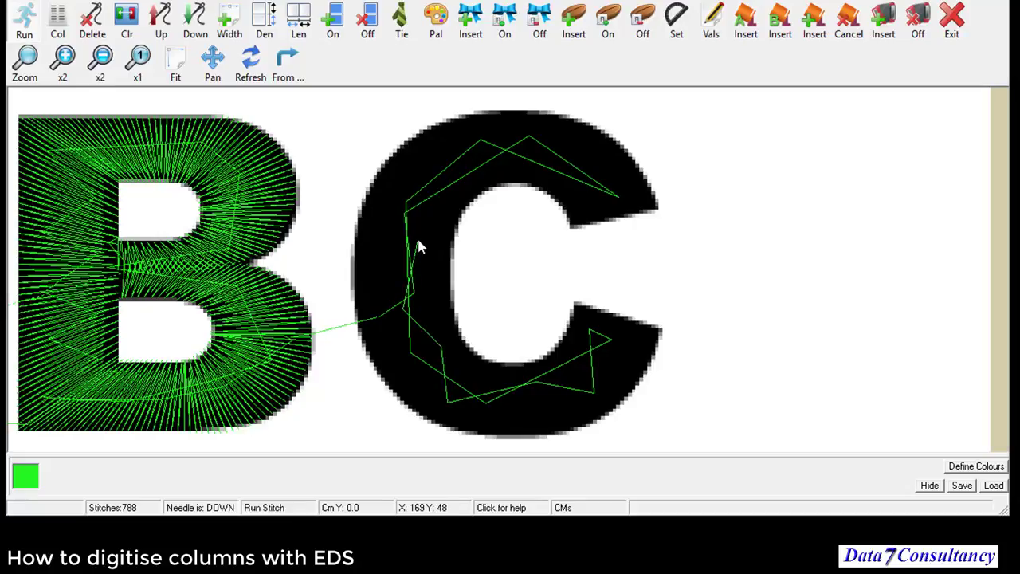
- Carry the second underlay pass over the C's top arch and finish it with short run stitches inside the upper tip
left_click(438, 151)
left_click(512, 127)
left_click(589, 145)
left_click(589, 201)
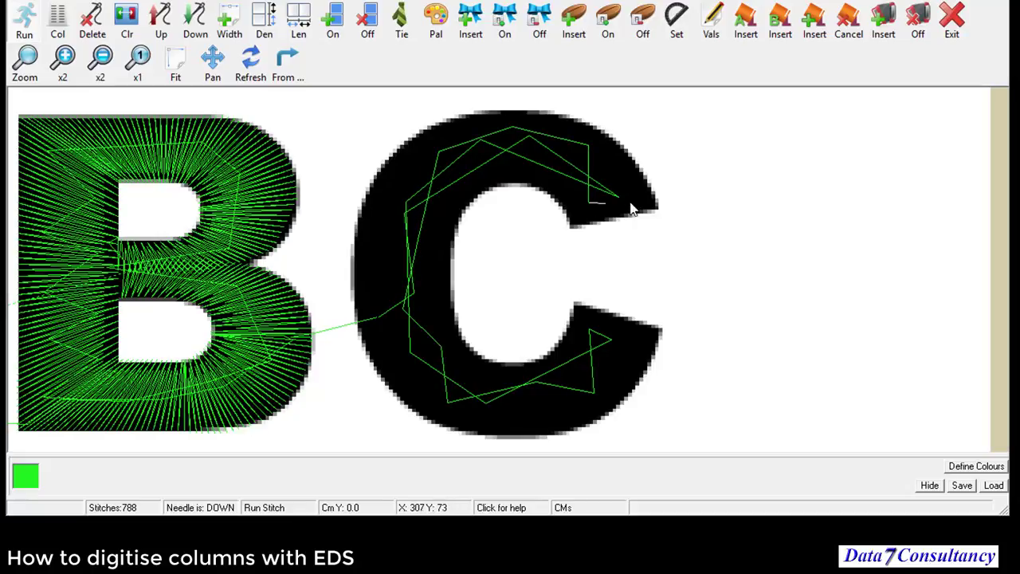
left_click(631, 204)
left_click(619, 184)
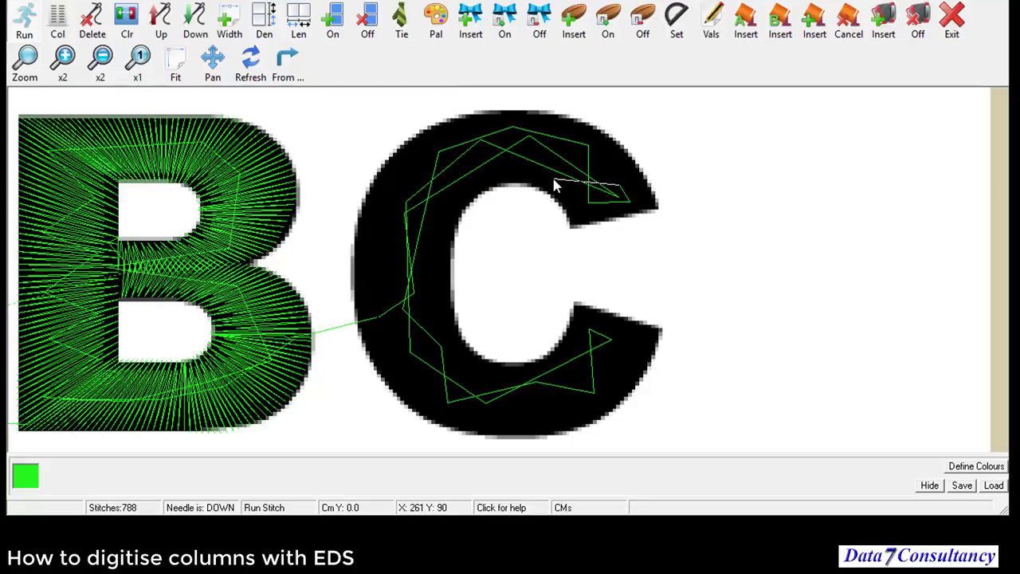
- Start a column across the C's upper tip and cover the arm with a curved column to the centre of the top arch
left_click(58, 18)
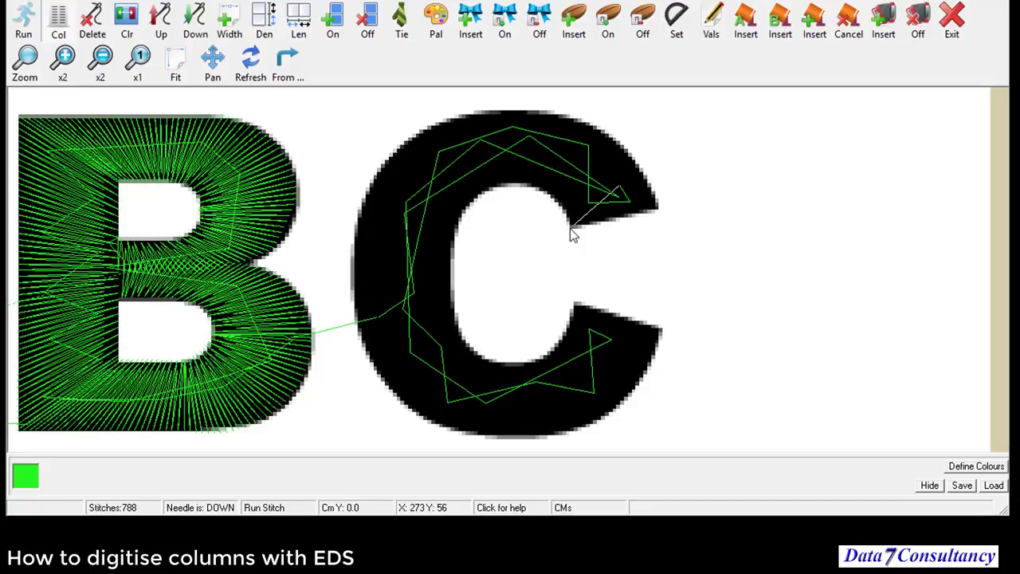
left_click(569, 229)
left_click(658, 208)
key("c")
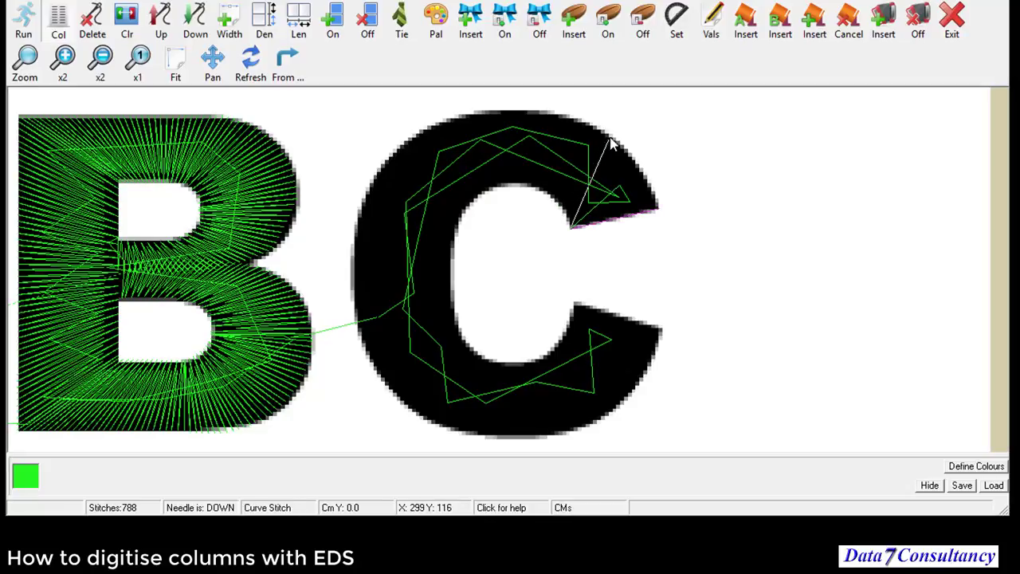
left_click(514, 191)
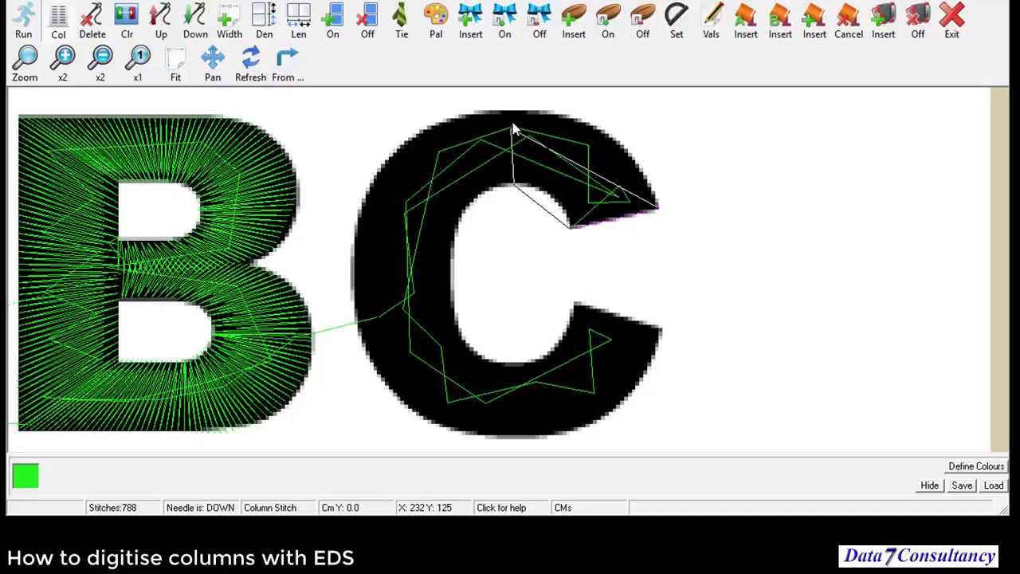
left_click(513, 116)
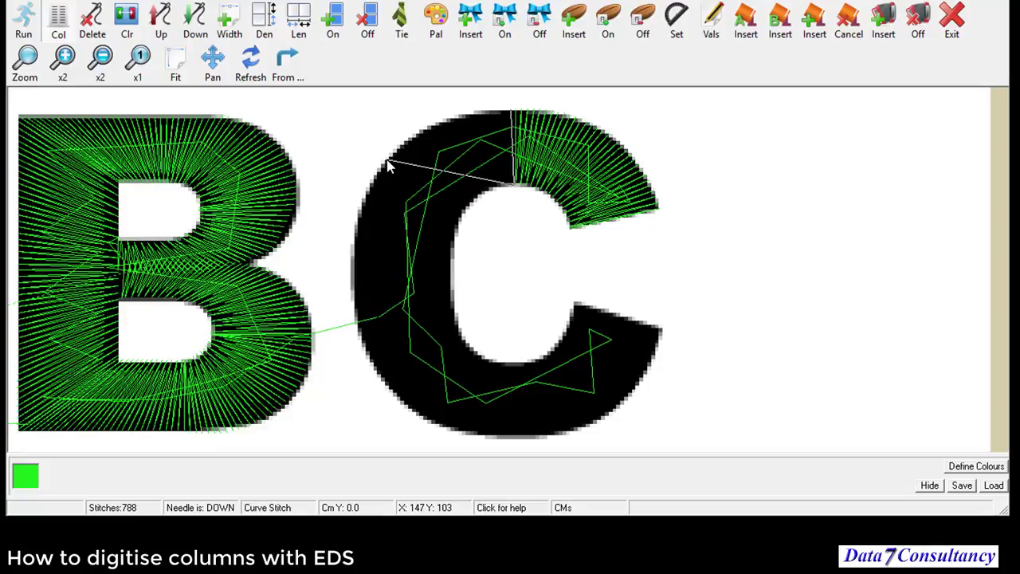
- Continue with curved columns from the C's top centre to the middle of the left stroke and down to the bottom curve's left side
left_click(452, 267)
left_click(353, 273)
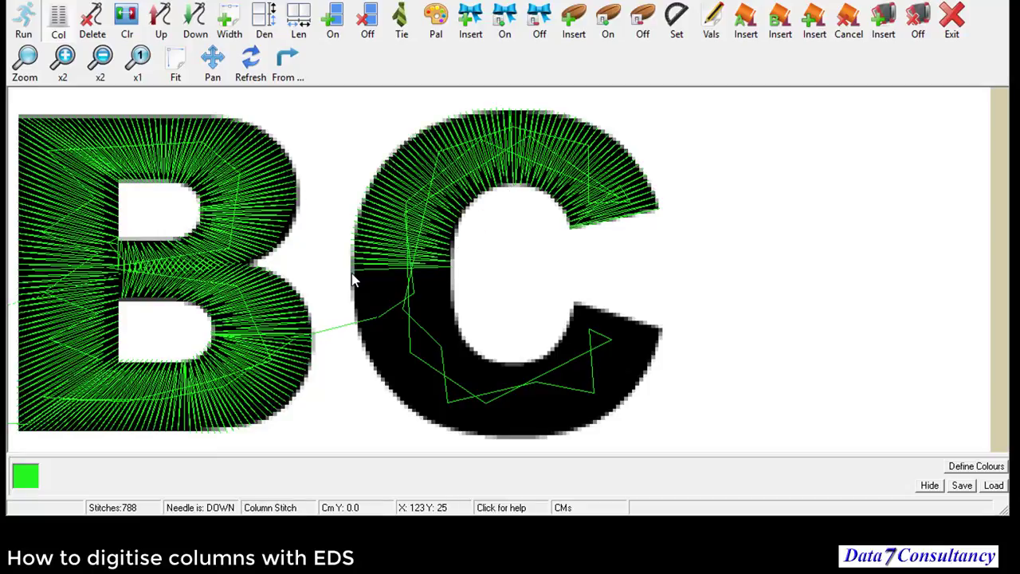
key("c")
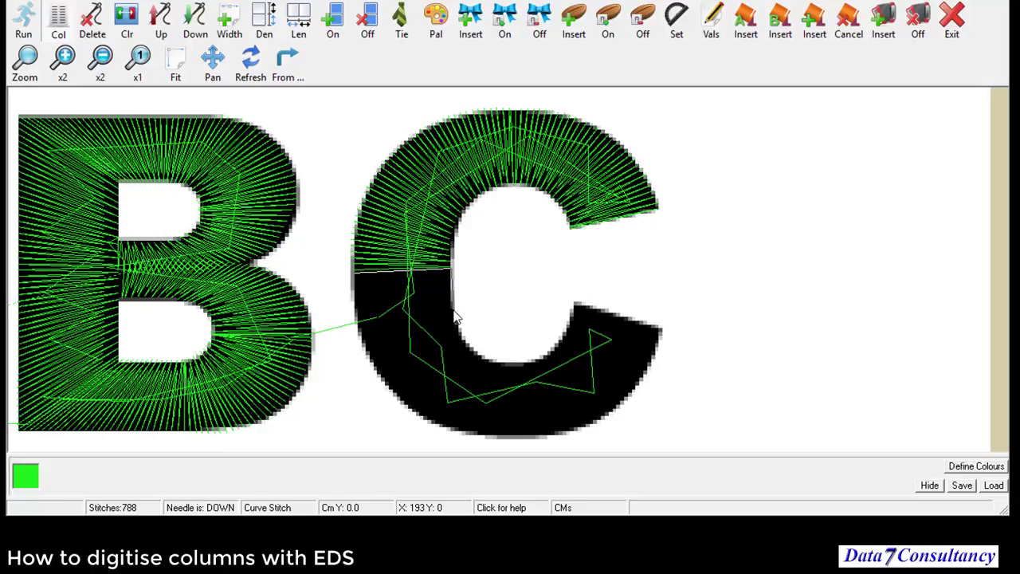
left_click(476, 356)
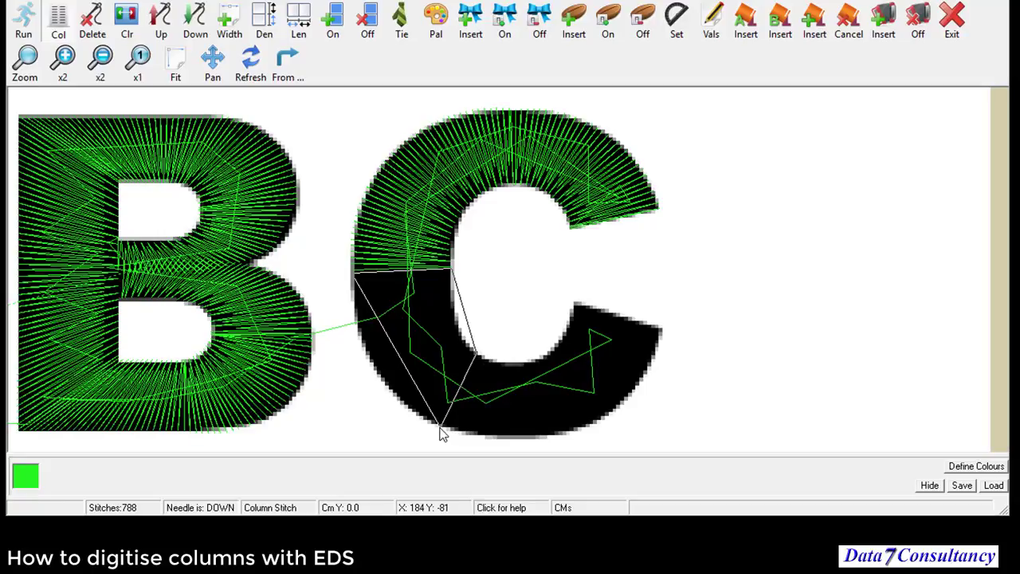
left_click(442, 434)
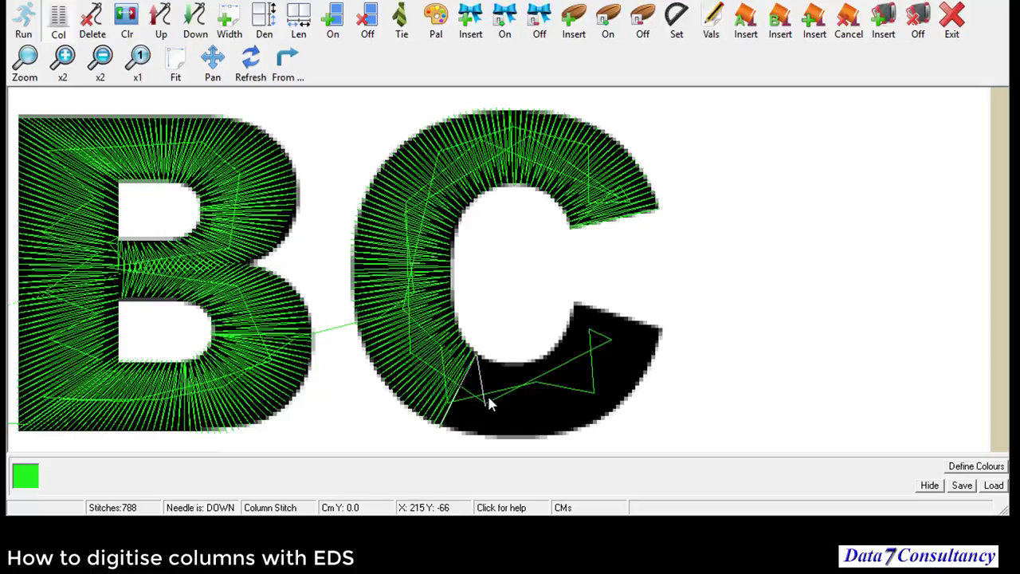
- Cover the C's bottom curve and lower arm with curved columns, ending across the corners of the lower tip
right_click(512, 364)
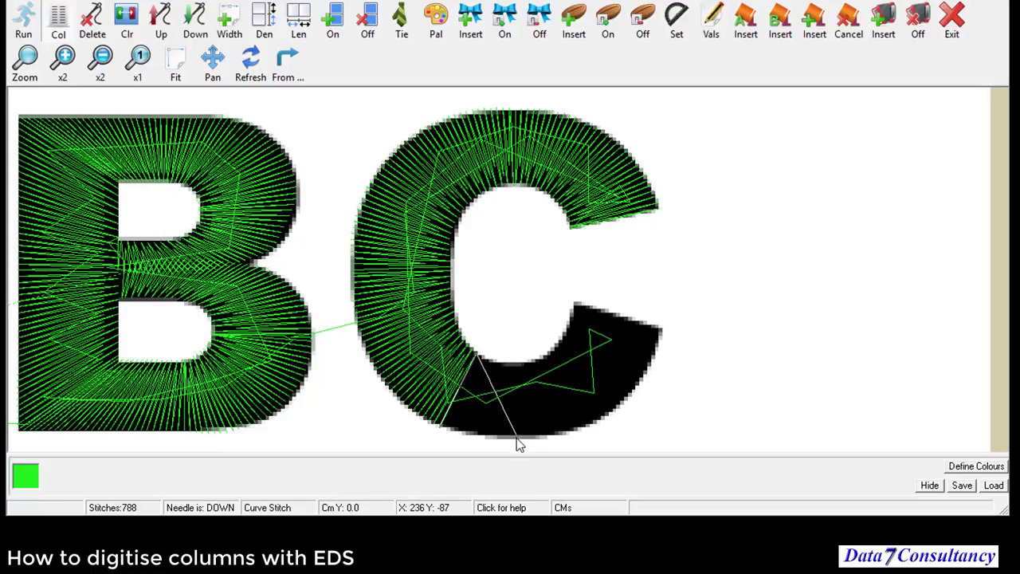
left_click(557, 355)
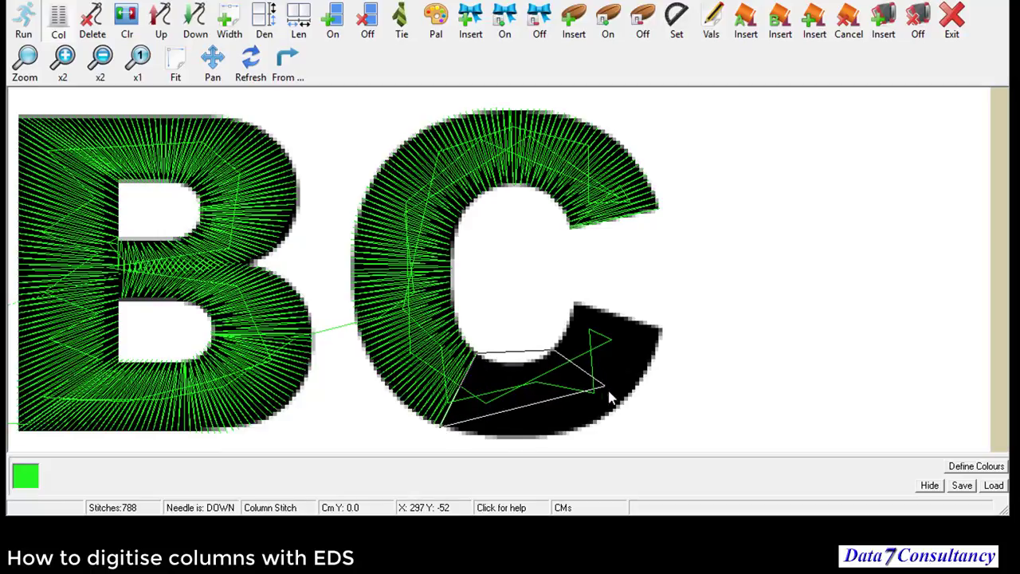
left_click(620, 402)
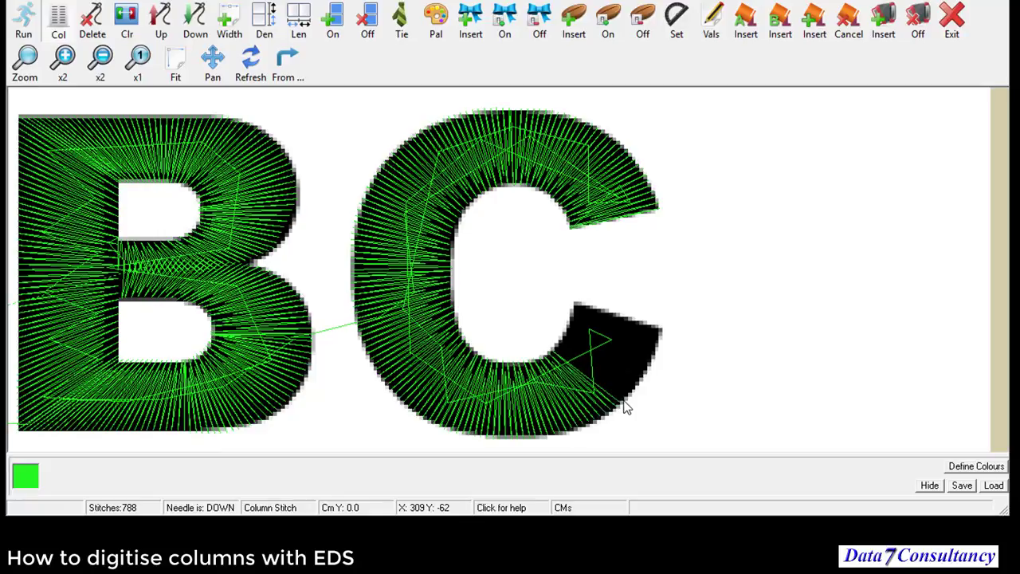
right_click(565, 330)
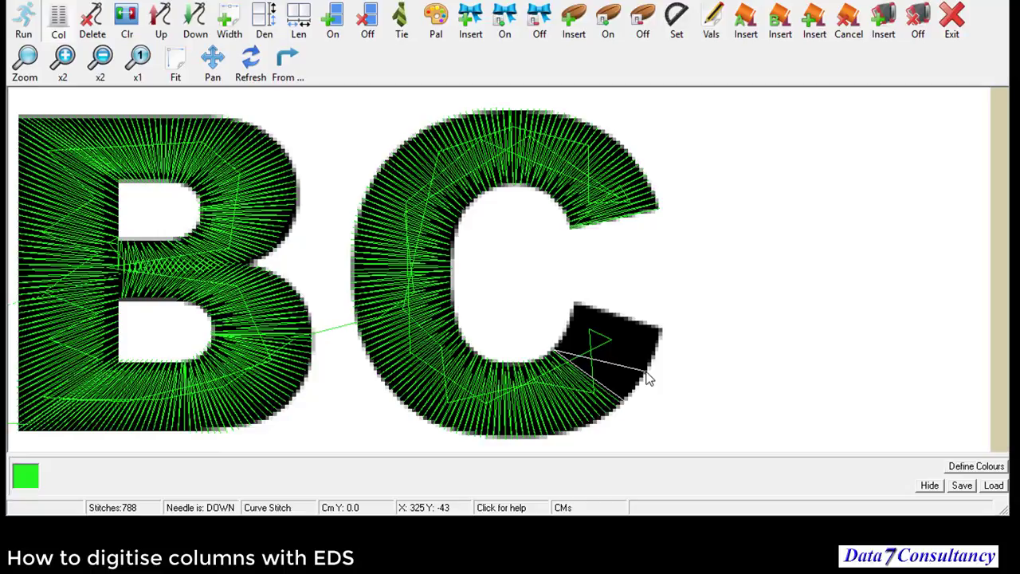
left_click(575, 306)
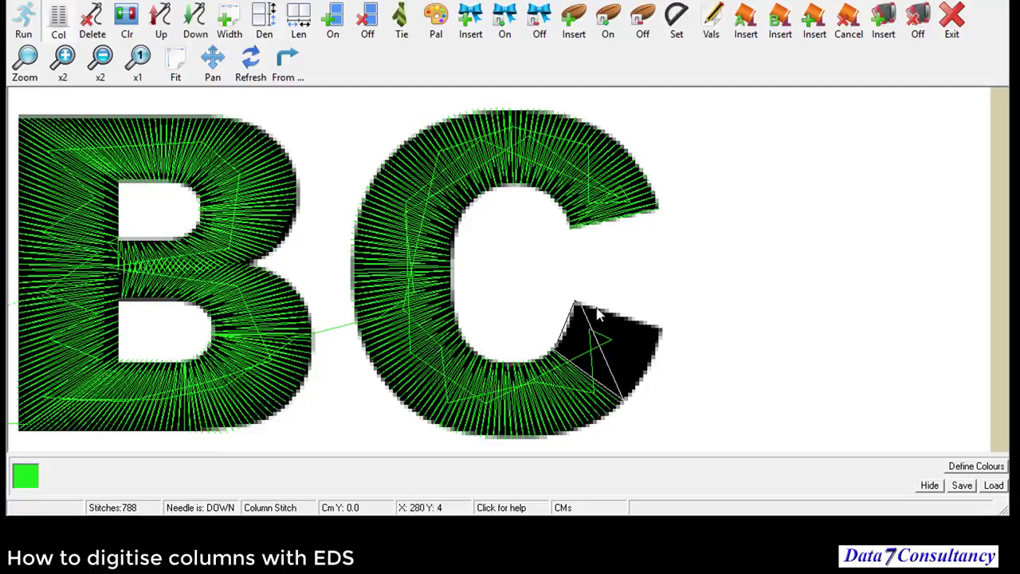
left_click(664, 329)
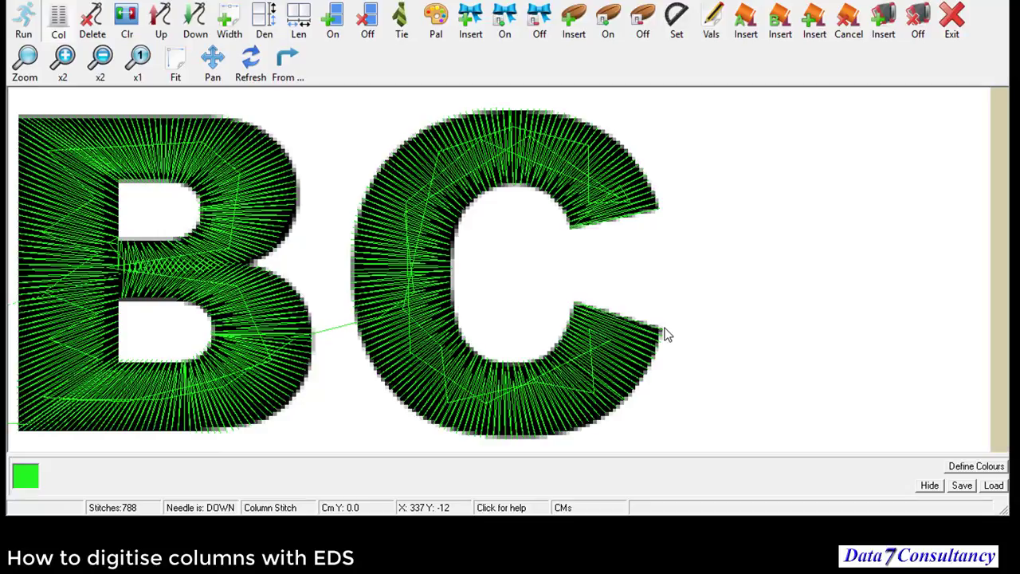
- Finish the C with short run stitches at its lower tip and make a needle-up jump back to the design centre, ending digitizing
left_click(665, 329)
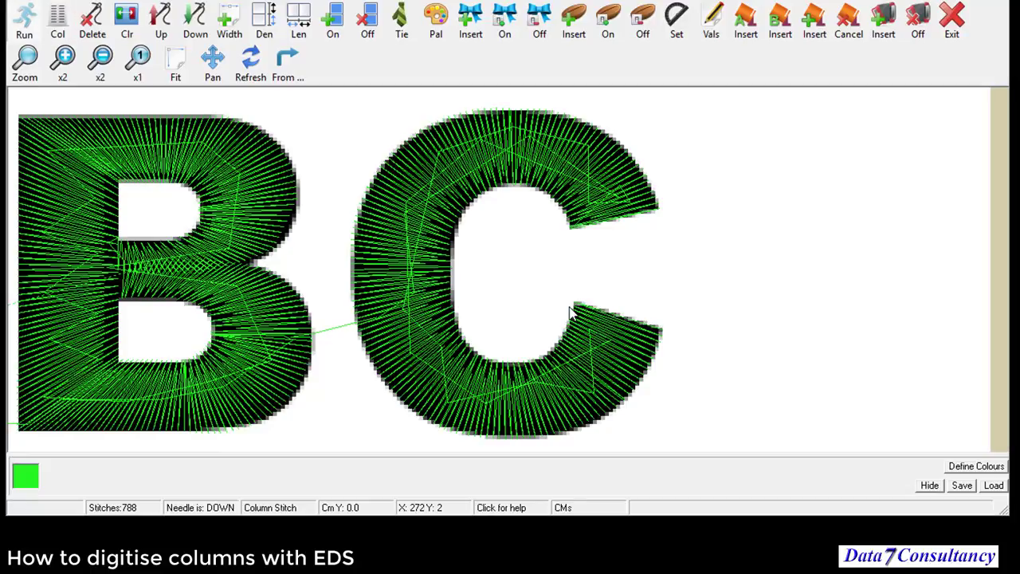
left_click(649, 326)
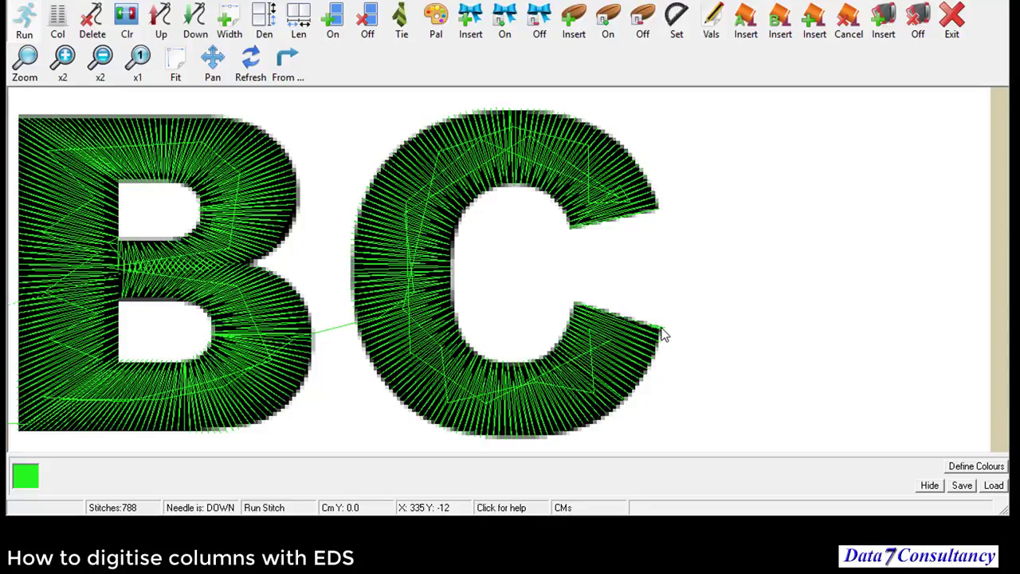
left_click(165, 26)
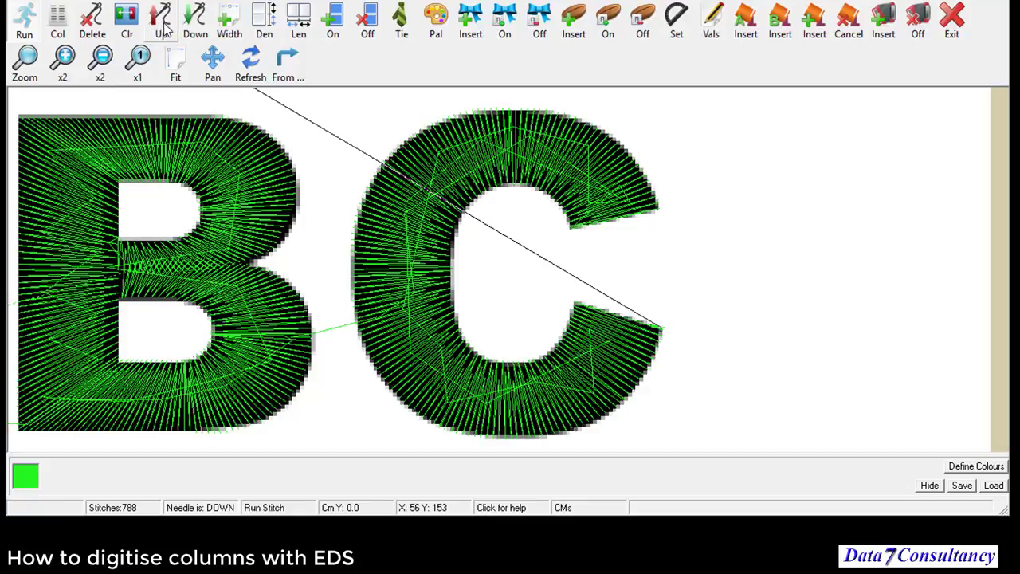
left_click(148, 269)
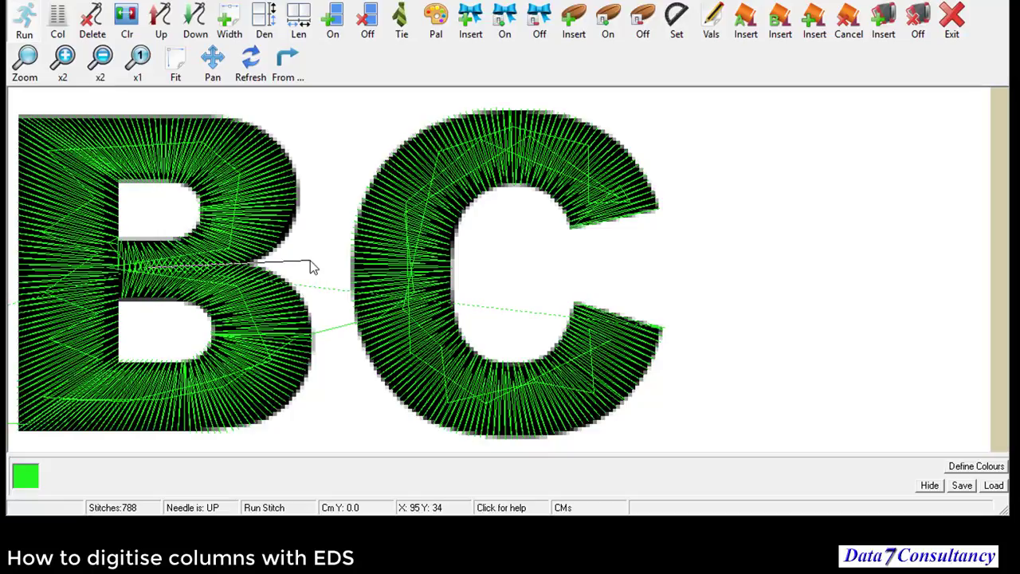
left_click(952, 24)
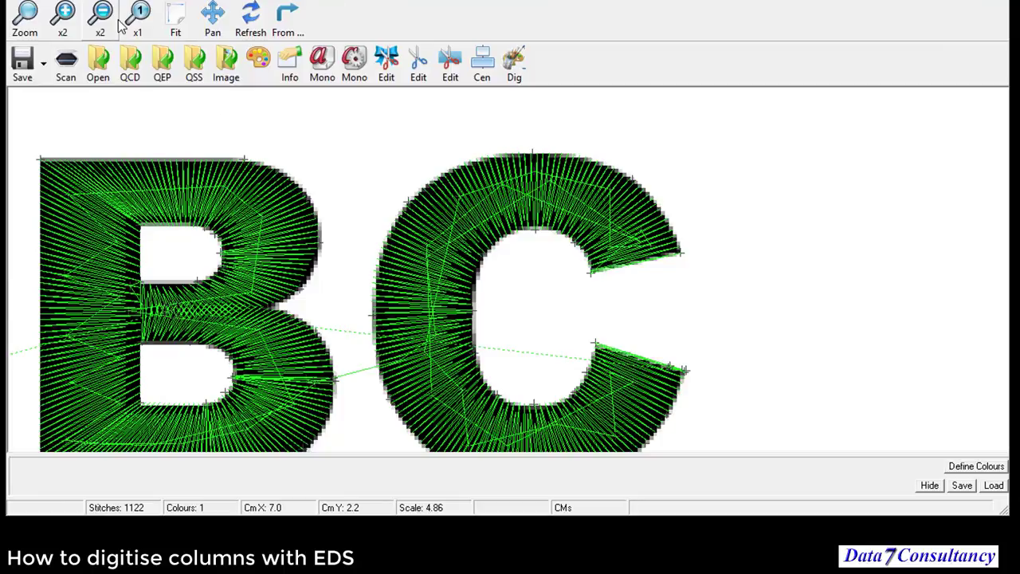
- Enlarge the letter A and start point editing on the design
left_click(141, 26)
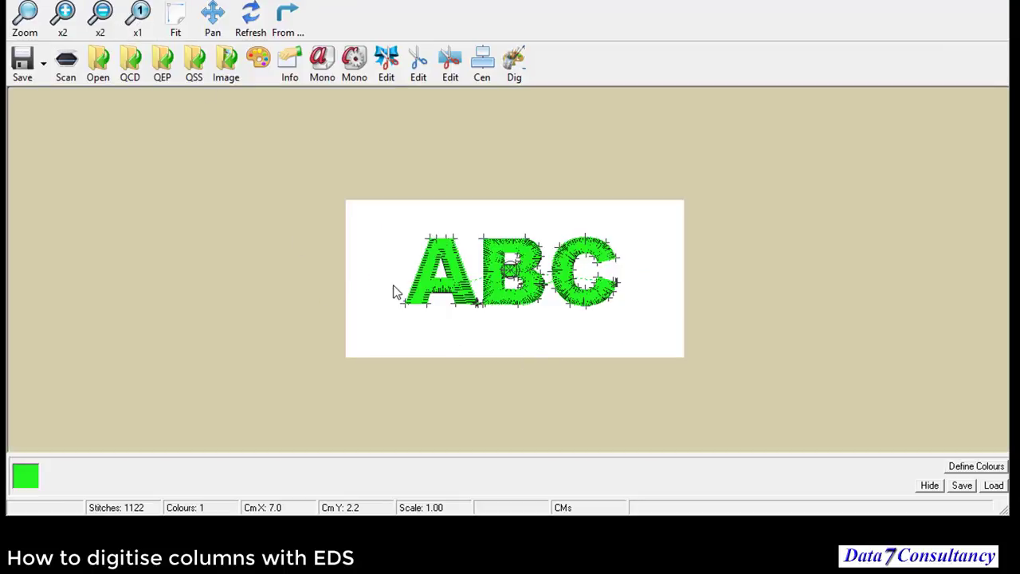
left_click(177, 24)
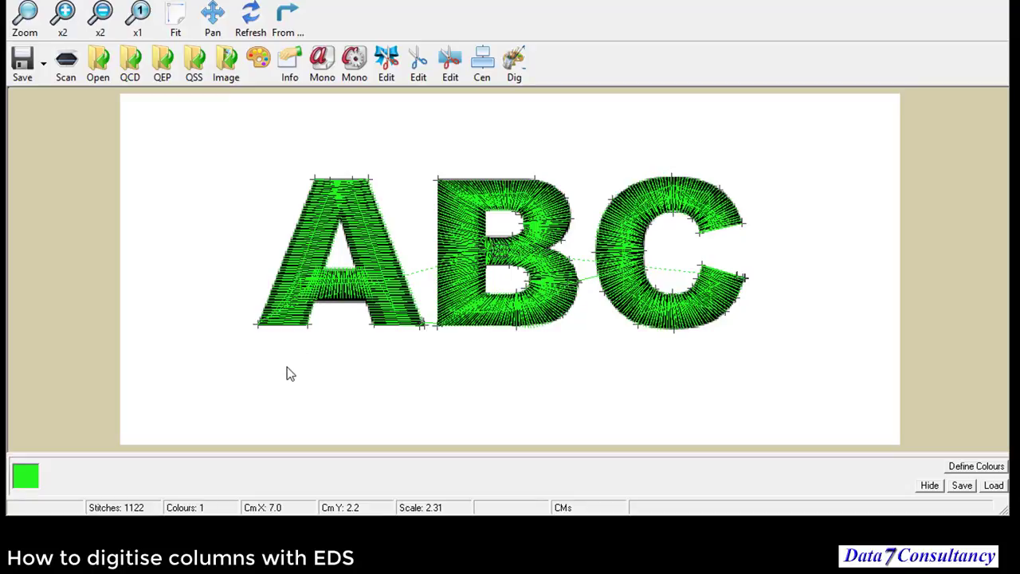
left_click(17, 20)
left_click_drag(234, 237, 454, 349)
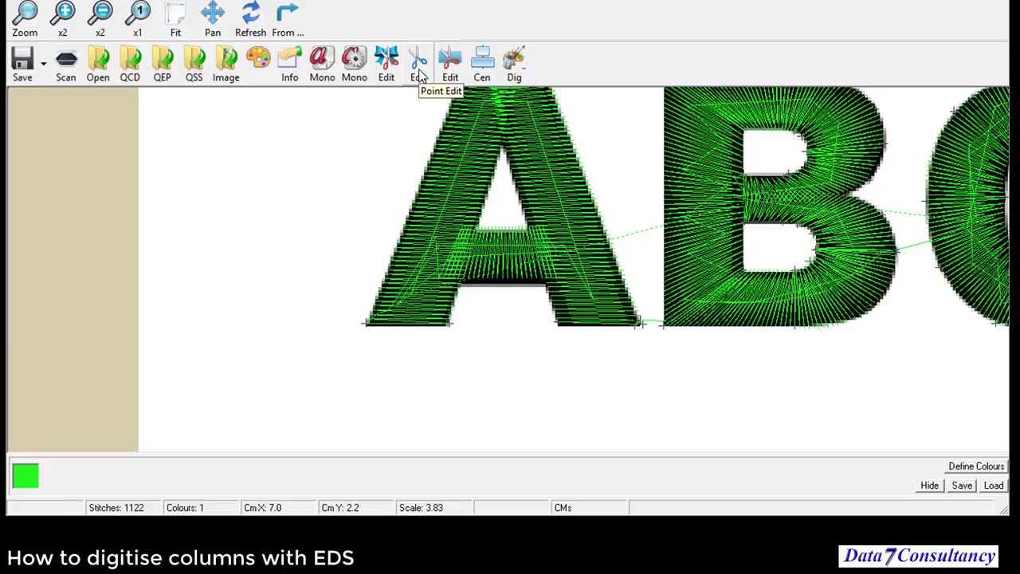
right_click(505, 336)
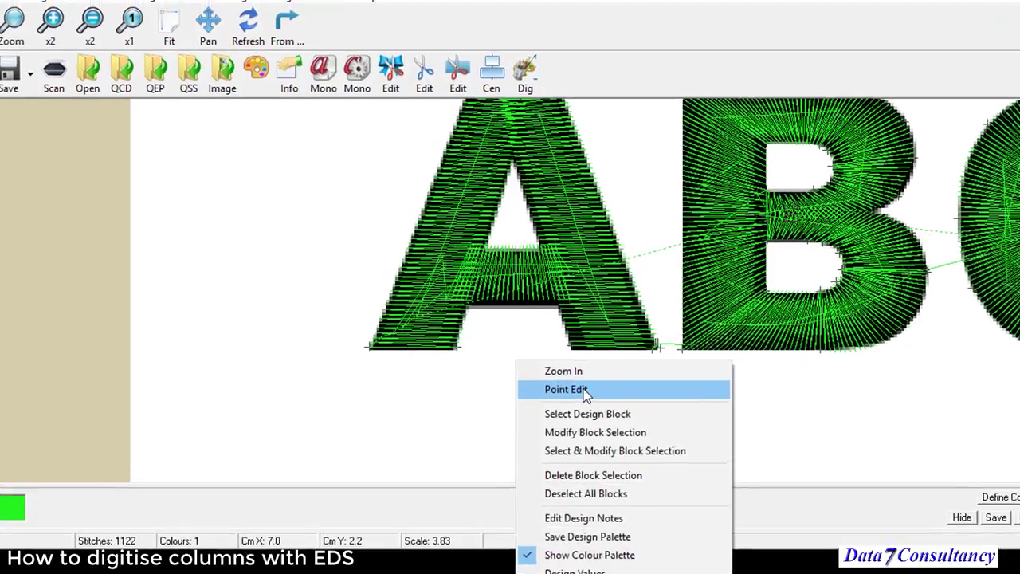
left_click(553, 363)
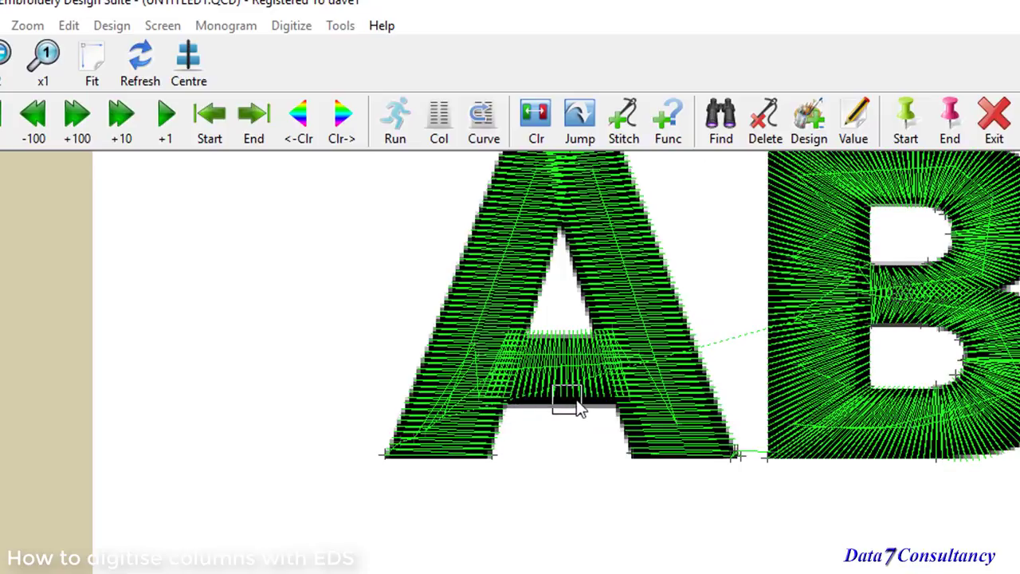
- Find the lower-right point of the A's crossbar column and move it down to the crossbar's lower edge
left_click(629, 399)
key("Page_Up")
key("Page_Up")
key("Page_Up")
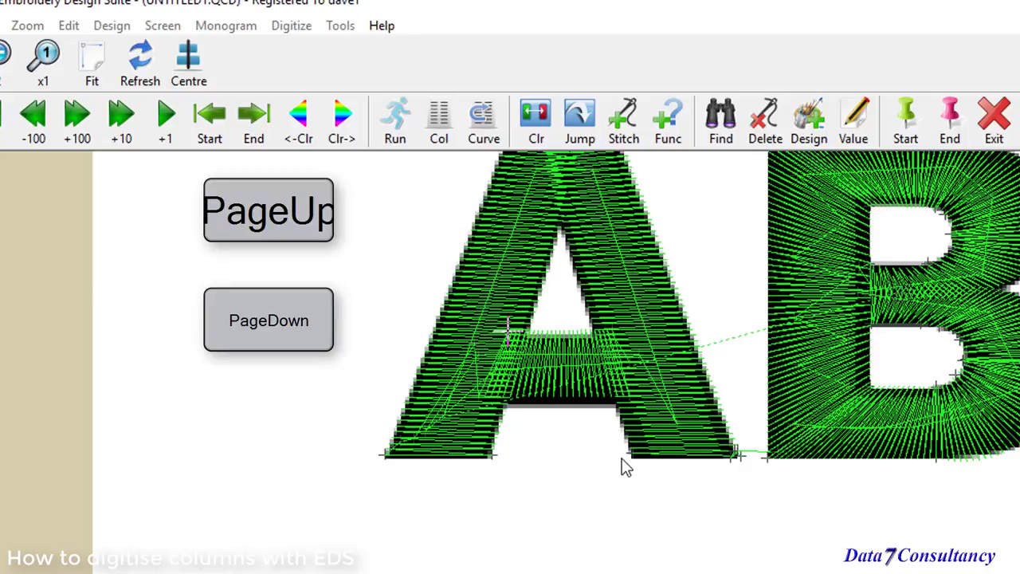
key("Page_Up")
key("Page_Up")
key("Page_Up")
key("Page_Up")
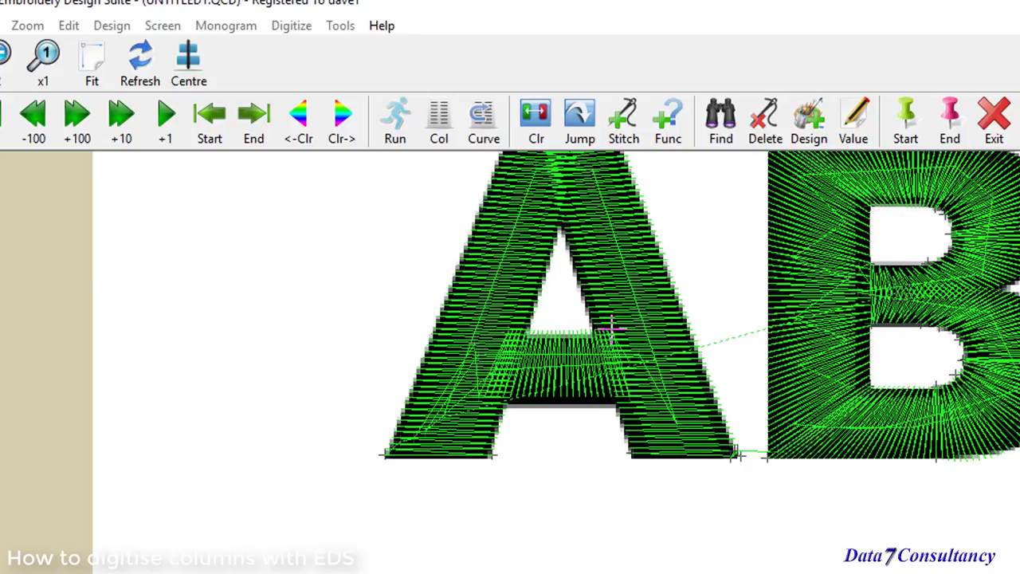
key("Page_Up")
left_click_drag(628, 396, 635, 407)
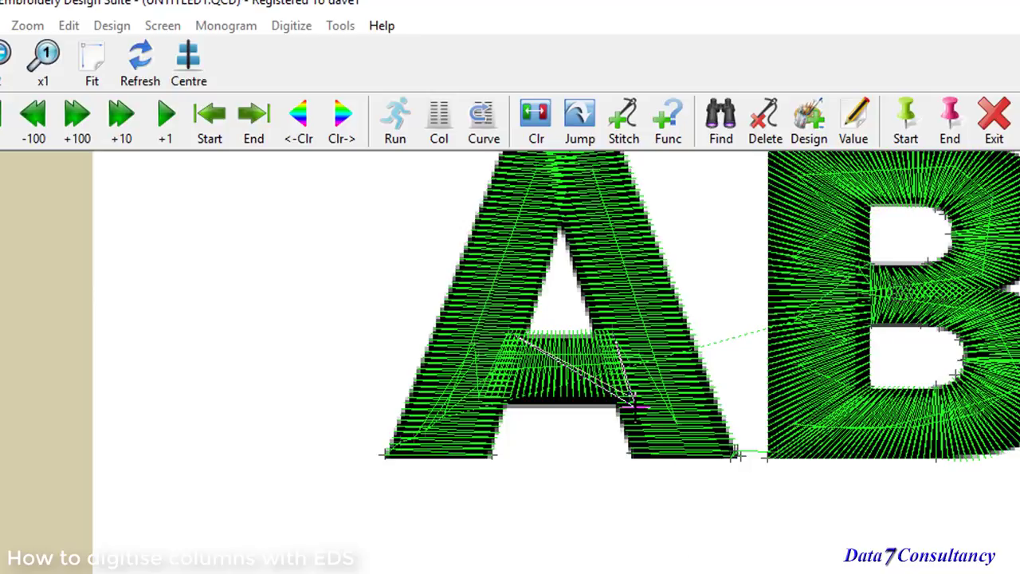
- Move the lower-left point of the A's crossbar column down to the crossbar's lower edge and leave point editing
key("Page_Up")
key("Page_Up")
left_click_drag(479, 397, 479, 409)
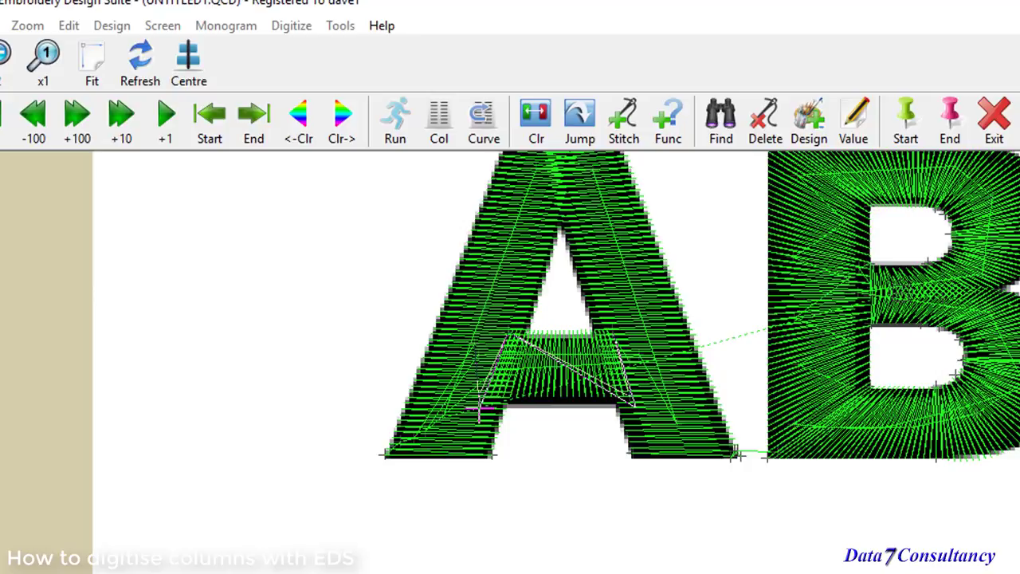
key("Escape")
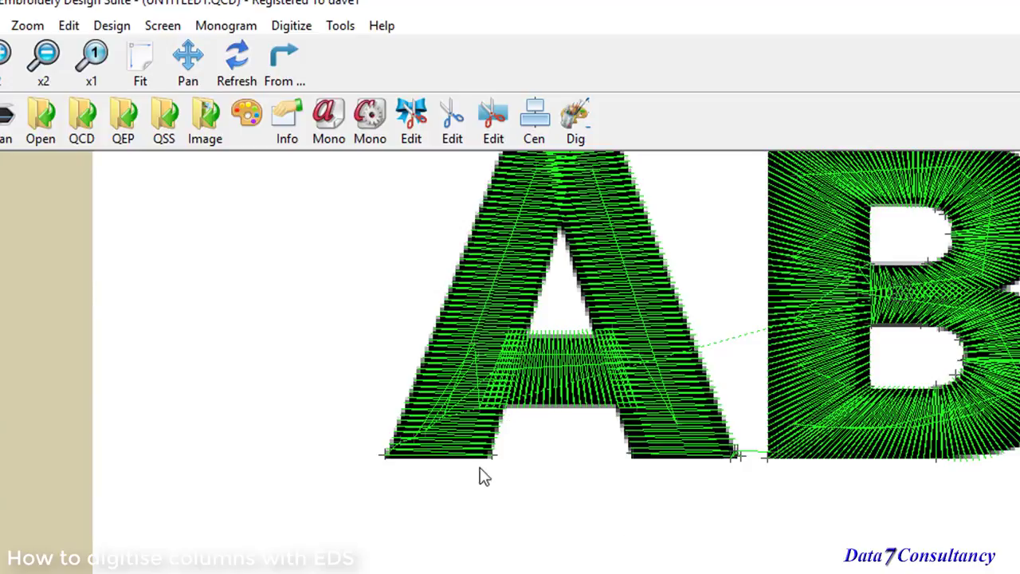
- Reopen point editing, pull the B's top-left column point outward to about X -129, Y 159, and redraw the stitches
left_click(143, 83)
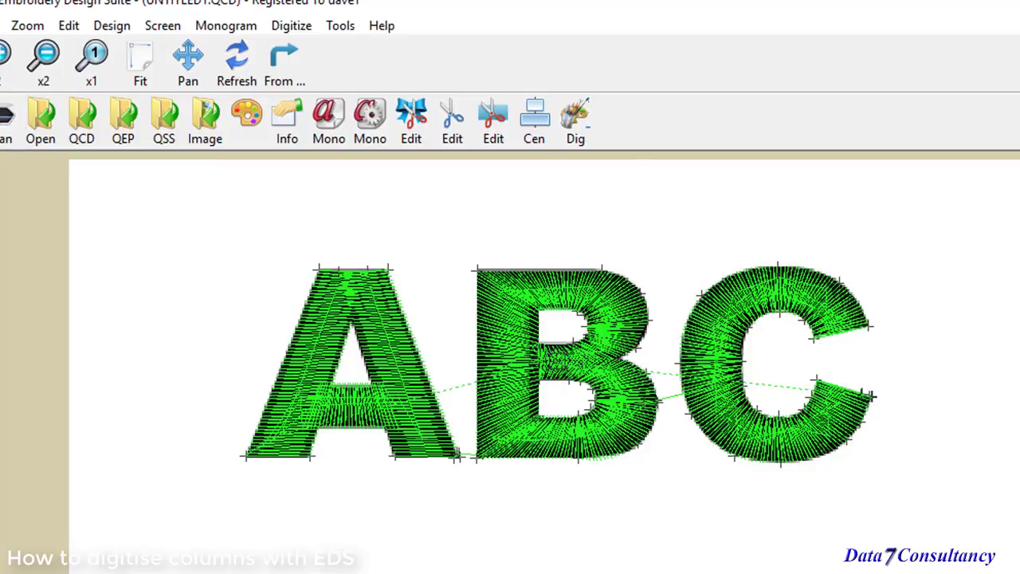
left_click_drag(375, 212, 755, 490)
right_click(639, 235)
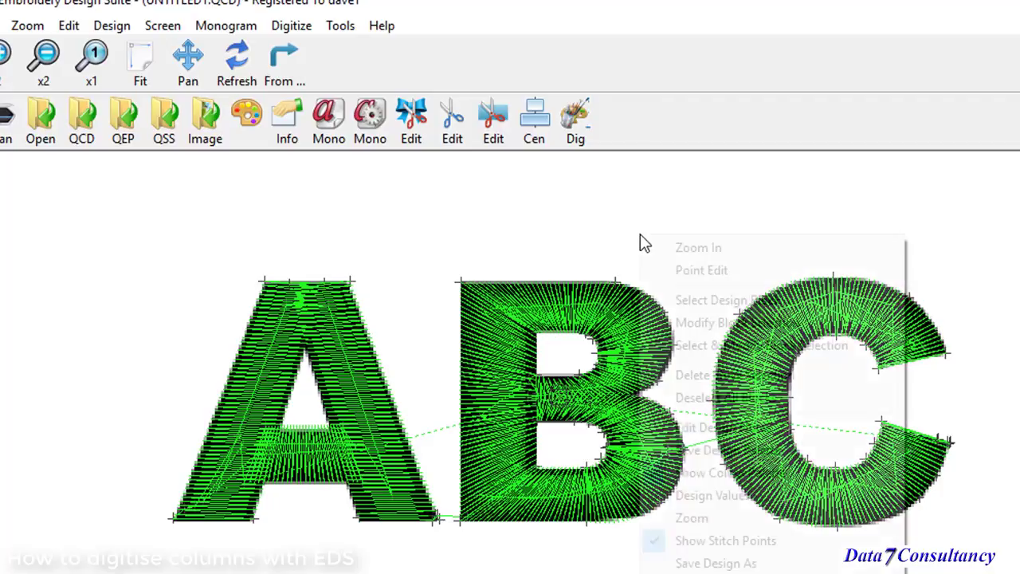
left_click(701, 270)
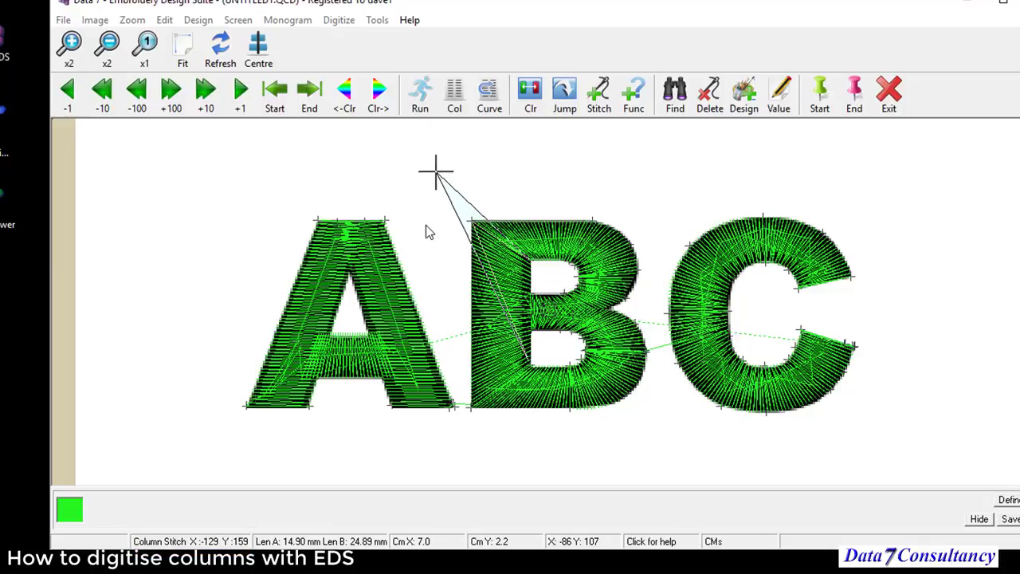
left_click(217, 56)
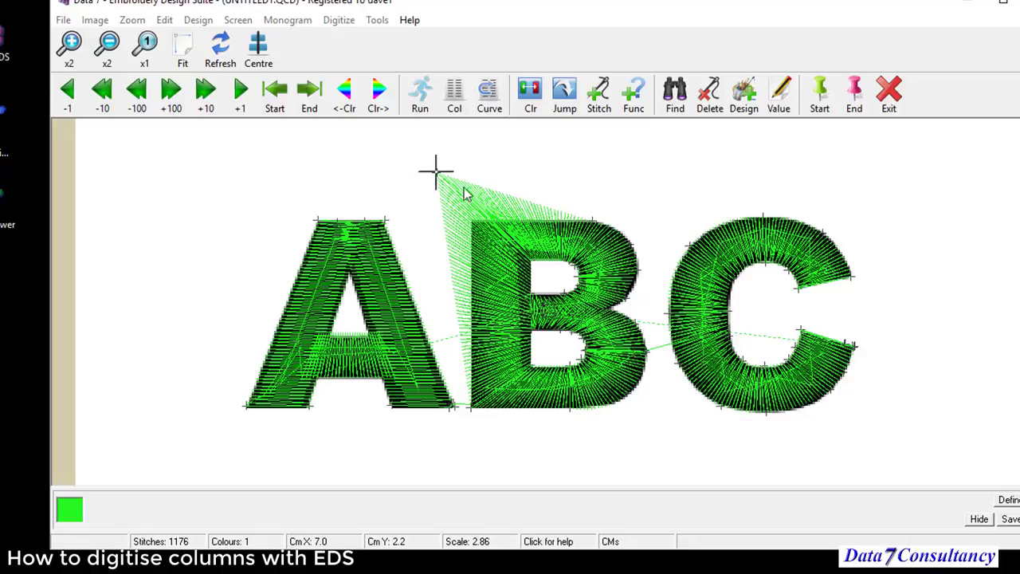
- Select the column point at the right end of the B's top edge, raise it to about X 55, Y 157, and redraw
key("Left")
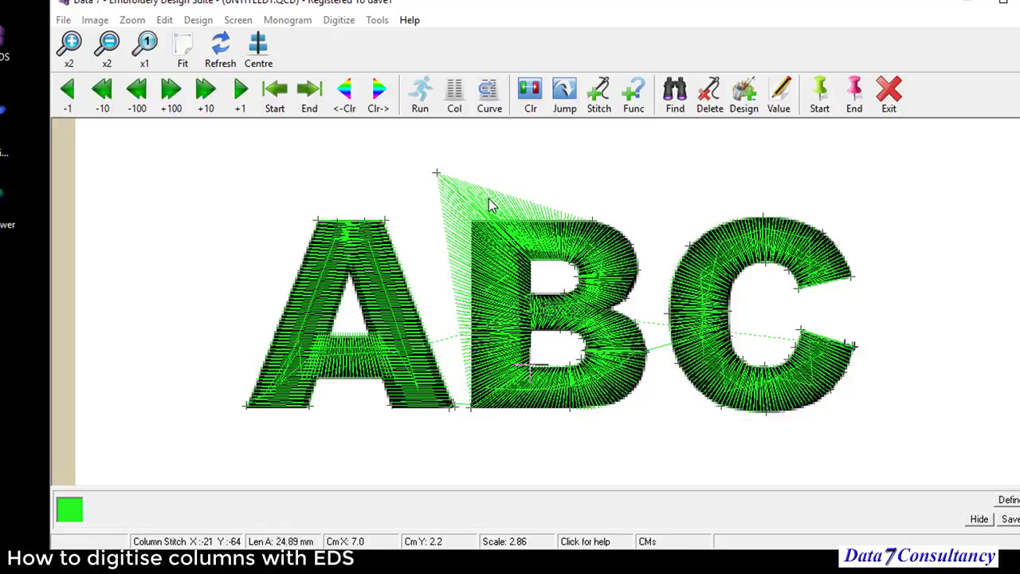
key("Right")
key("Right")
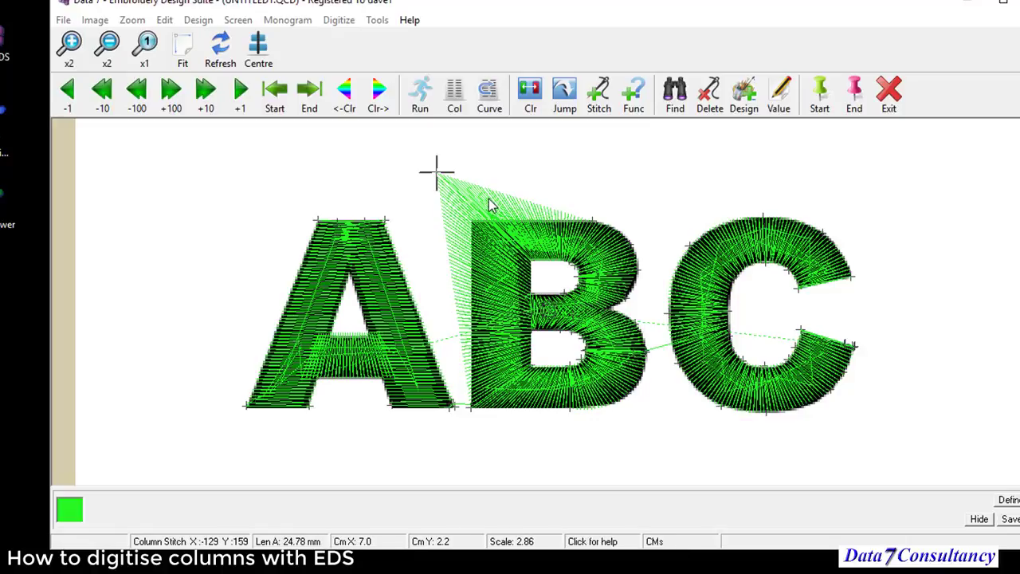
key("Right")
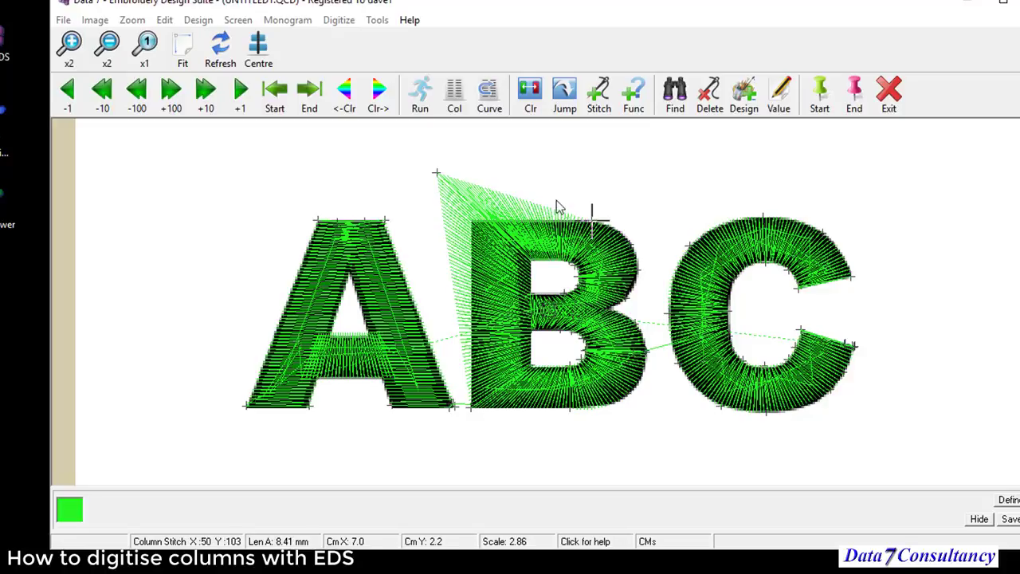
left_click_drag(591, 216, 596, 171)
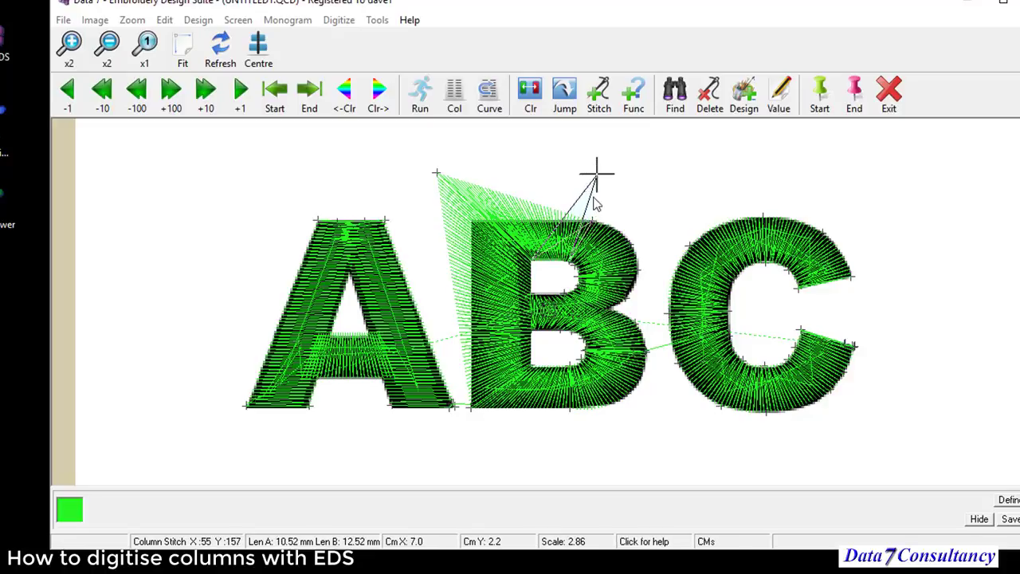
left_click(227, 53)
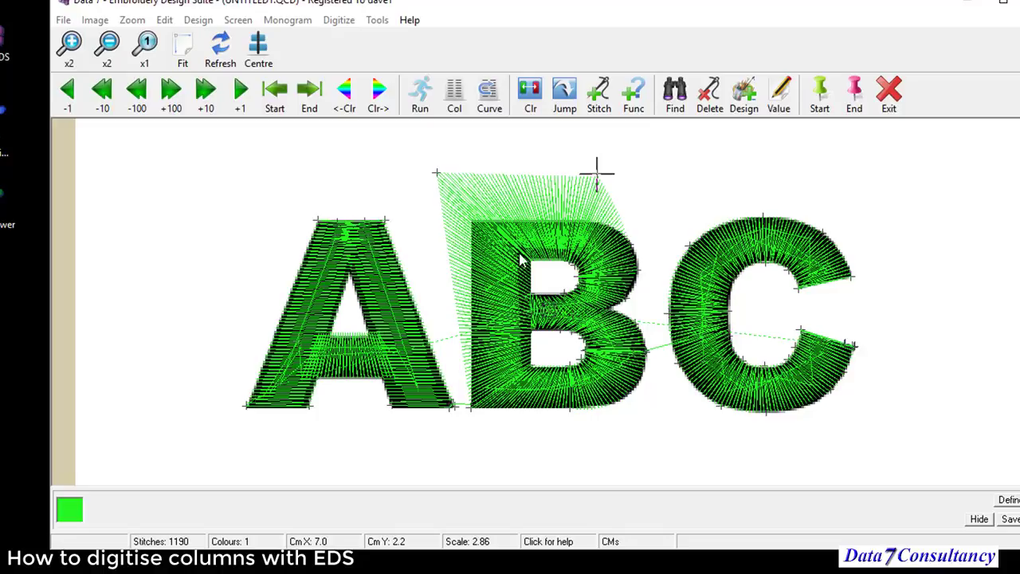
- Return both displaced column points to the B's top edge and top-left corner and redraw the stitches
left_click(596, 173)
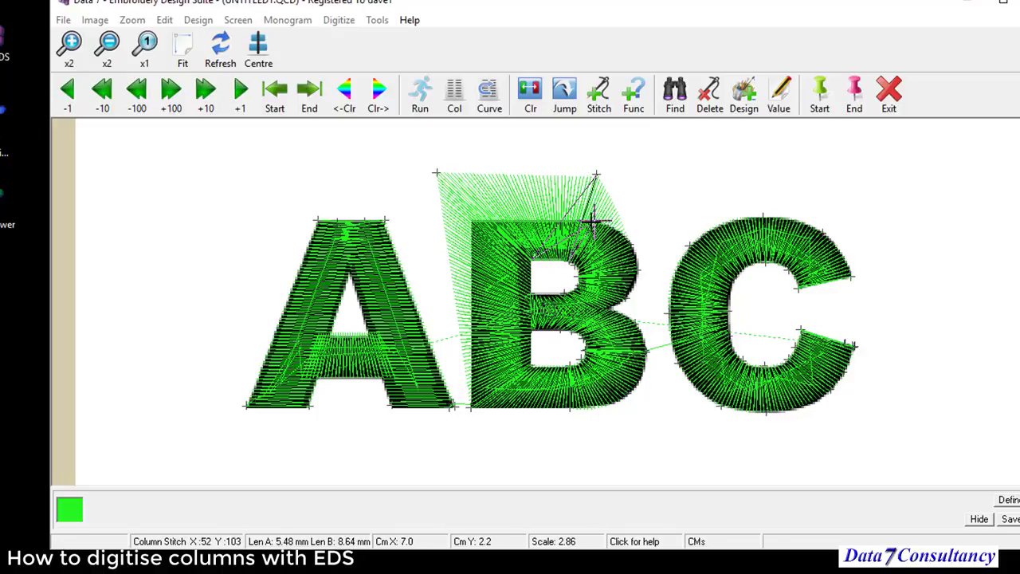
left_click(580, 220)
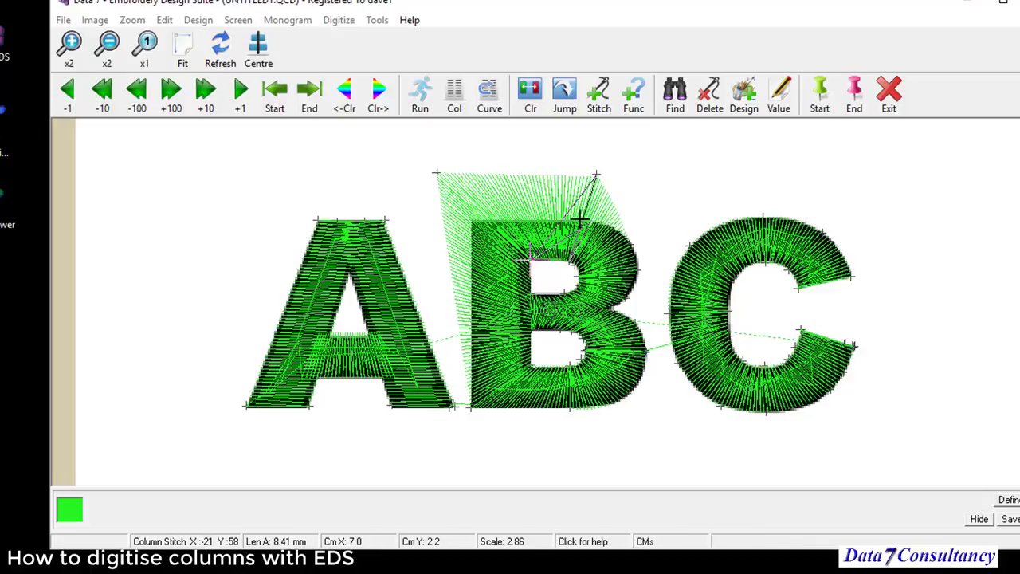
left_click(435, 171)
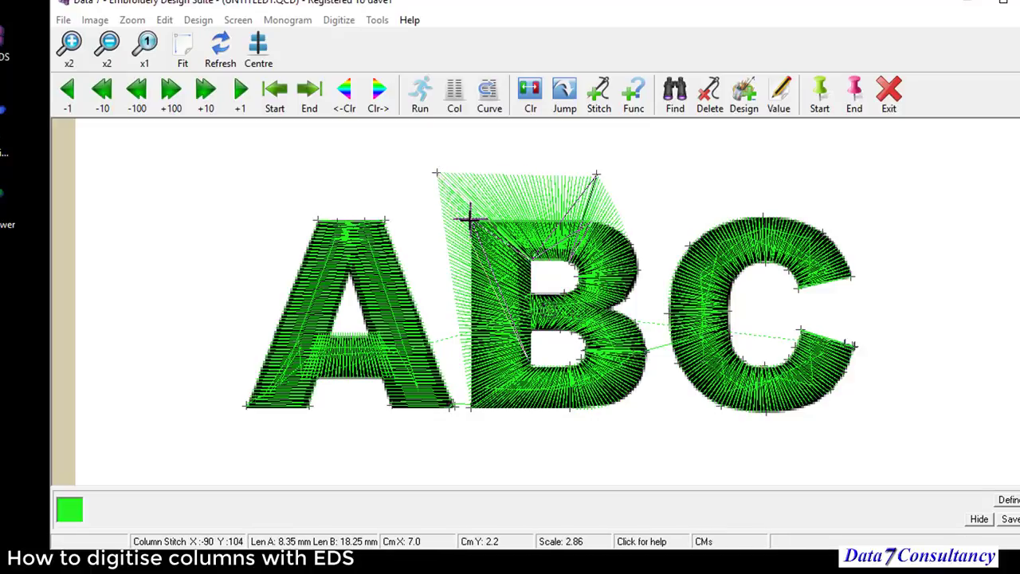
left_click(219, 53)
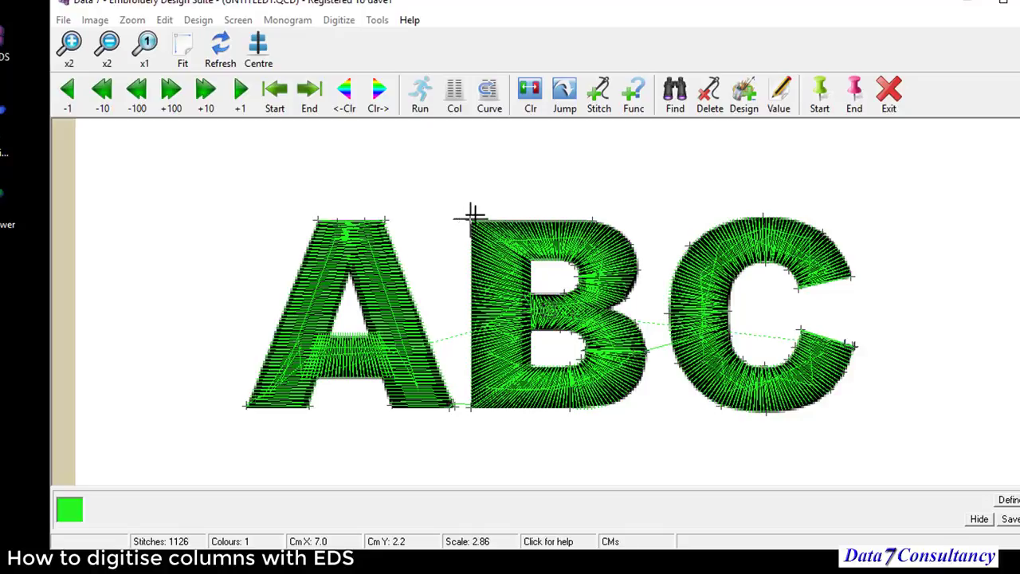
- Step through the column points along the B's left stroke and examine the stitching of the letters close up
left_click(491, 216)
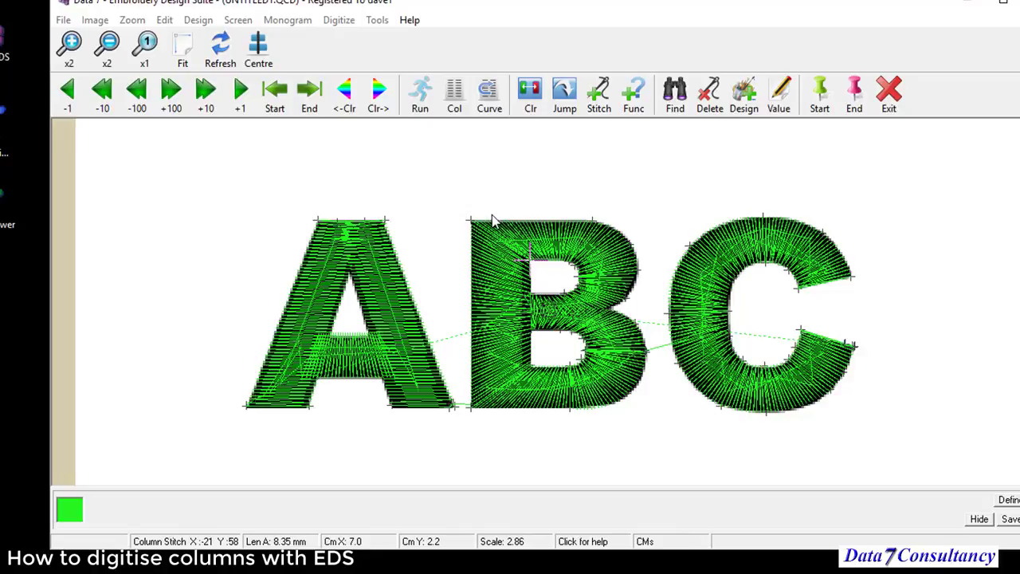
key("Right")
key("Right")
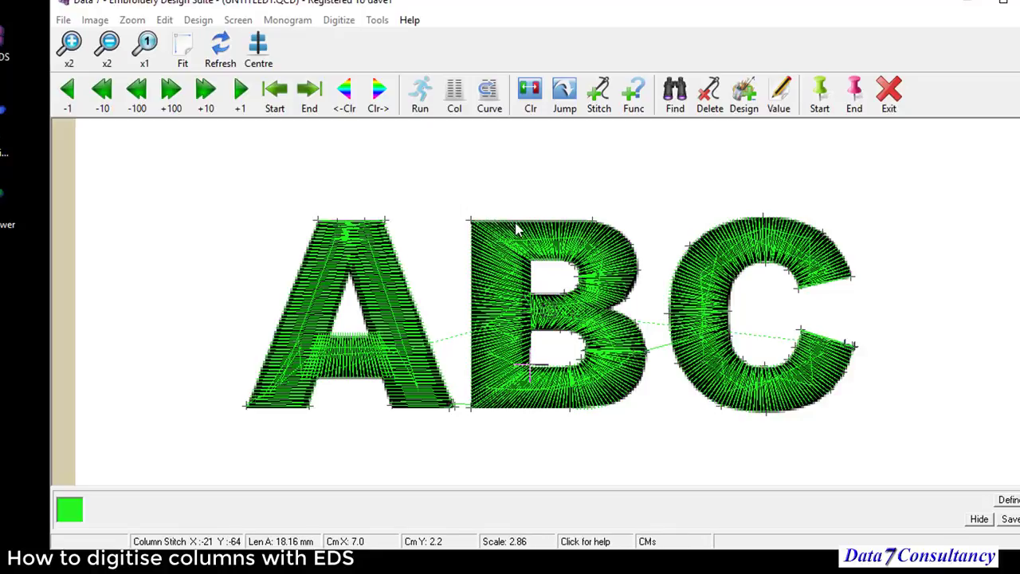
key("Right")
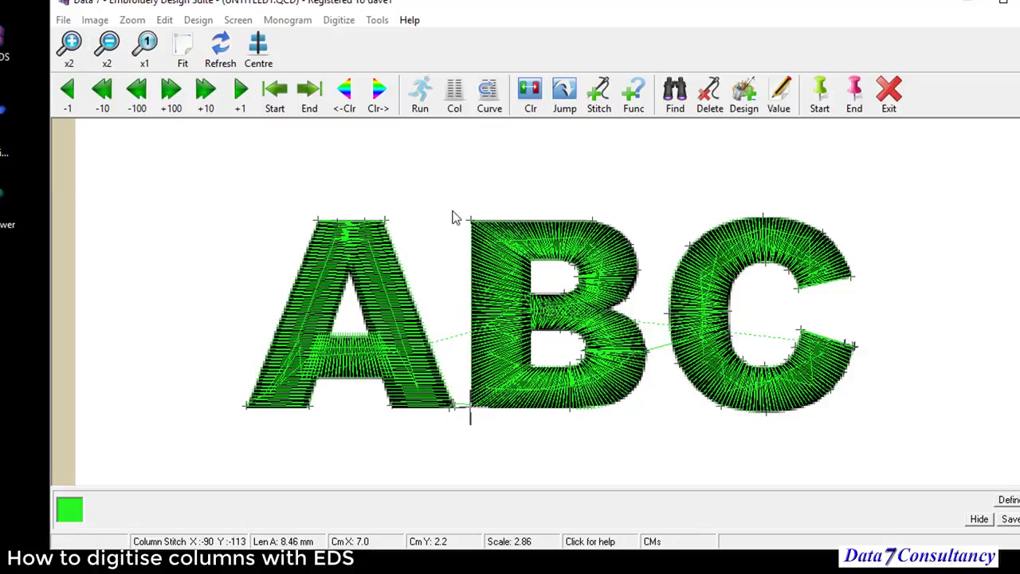
left_click(69, 63)
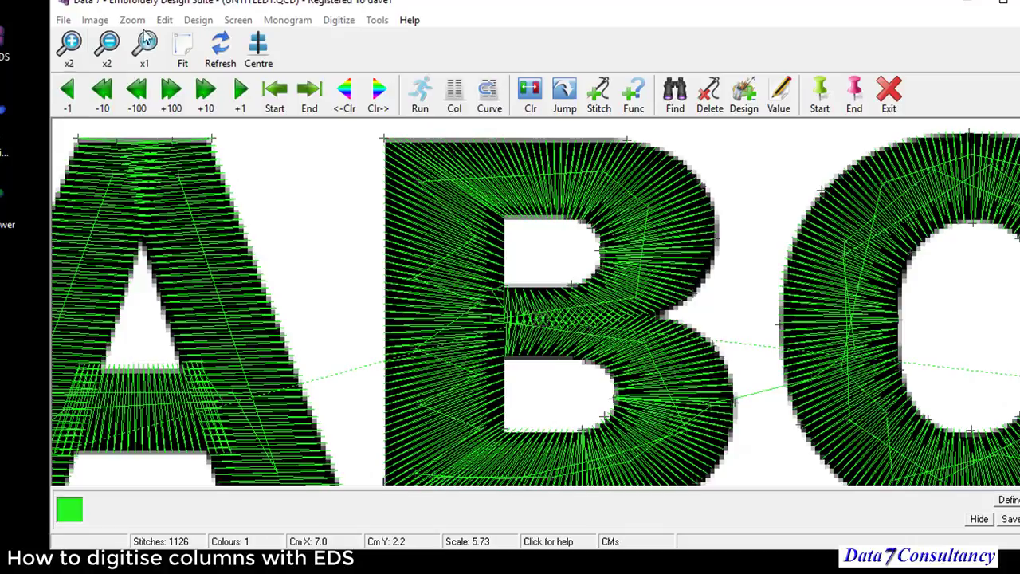
left_click(185, 53)
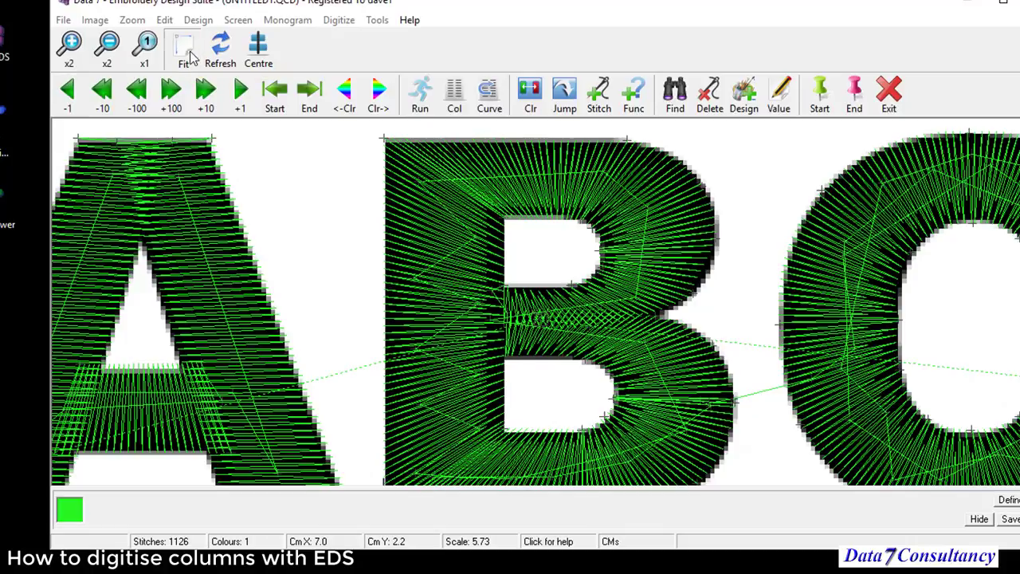